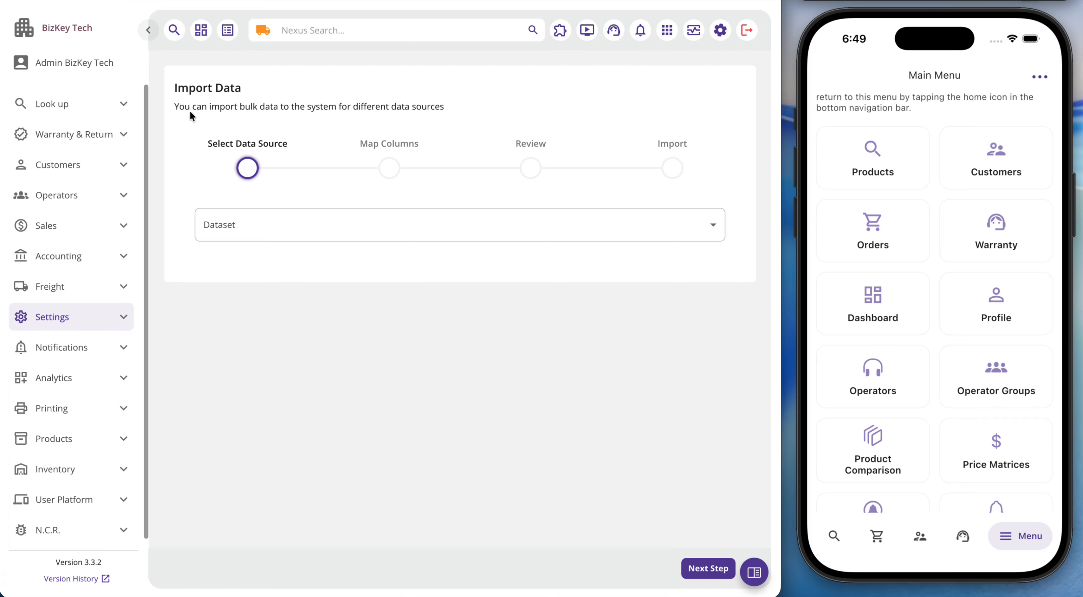
- Select Warehouse Alert Thresholds as the import dataset, and download and open its sample file
click(320, 232)
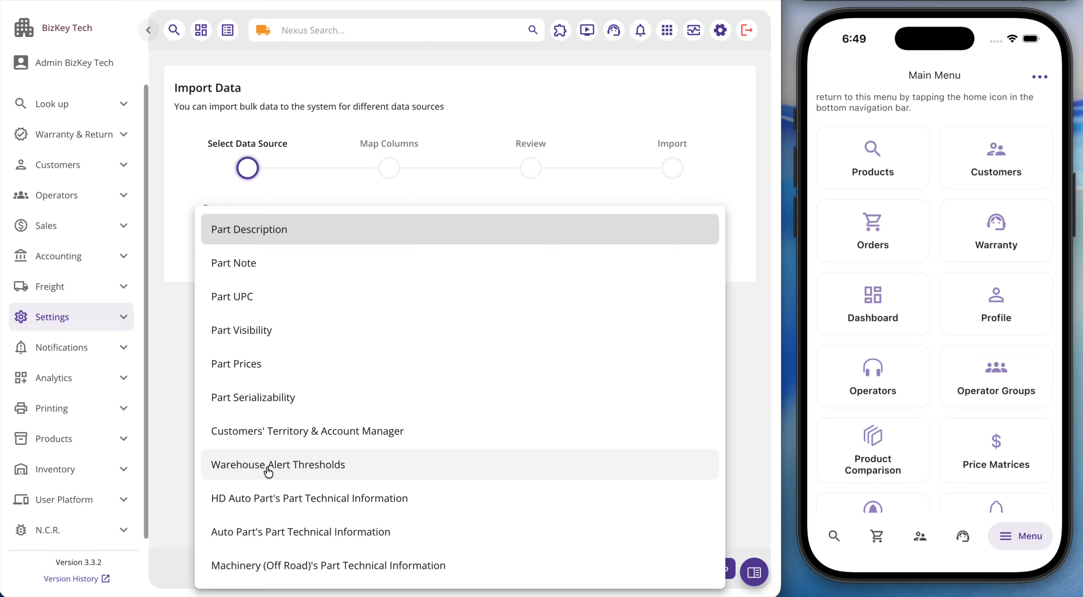
click(241, 474)
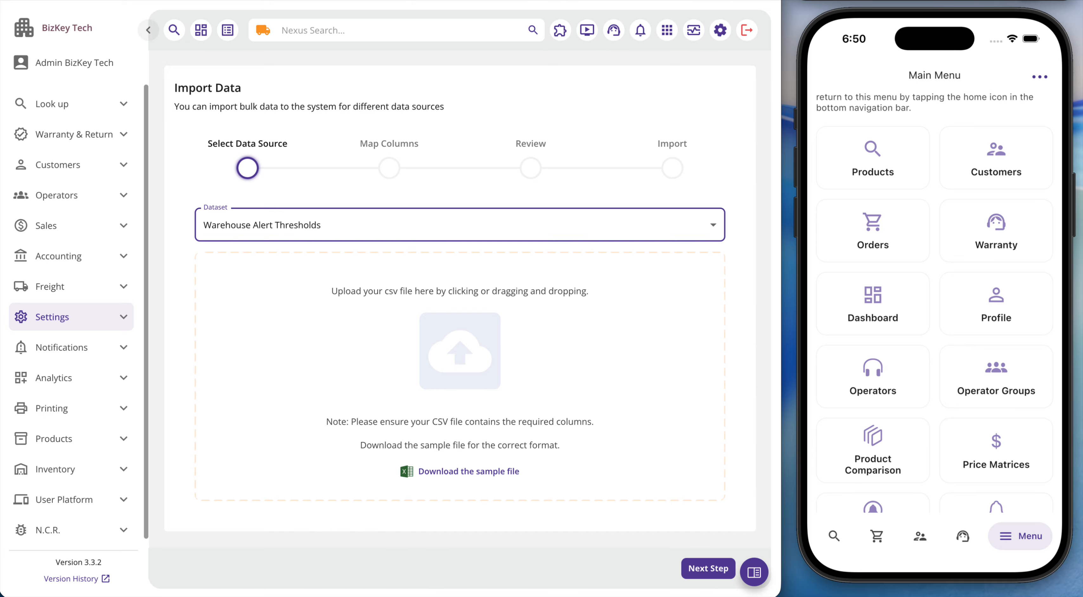
click(480, 471)
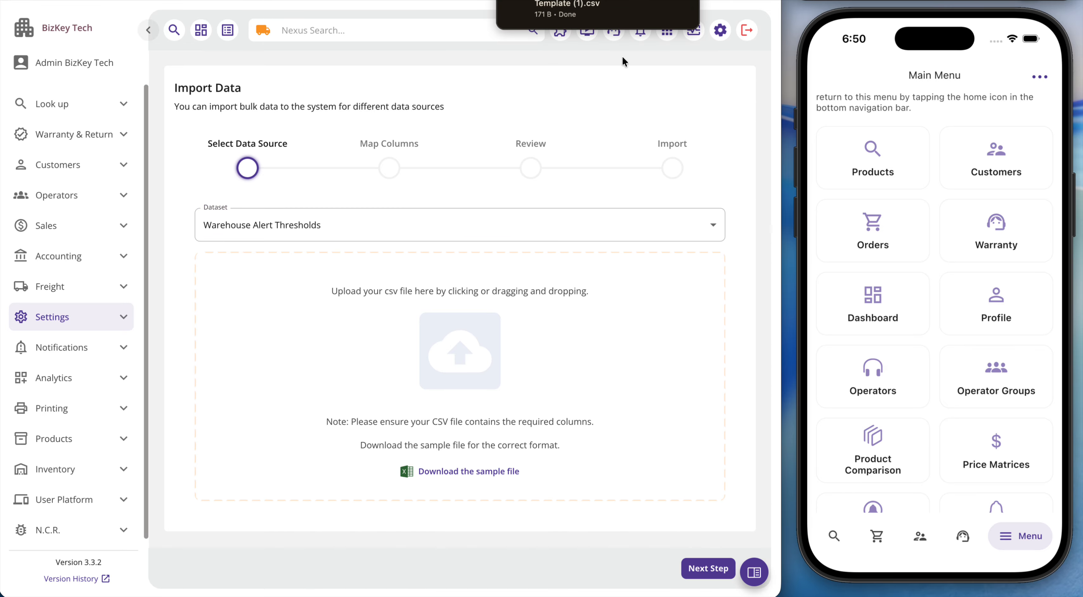
click(621, 13)
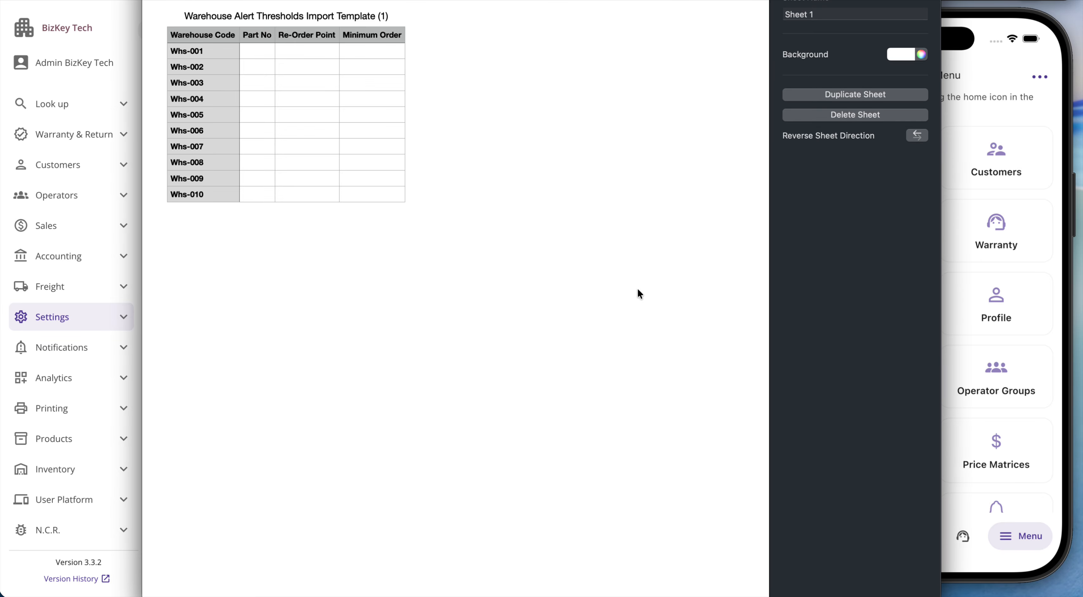
scroll(354, 148, up, 3)
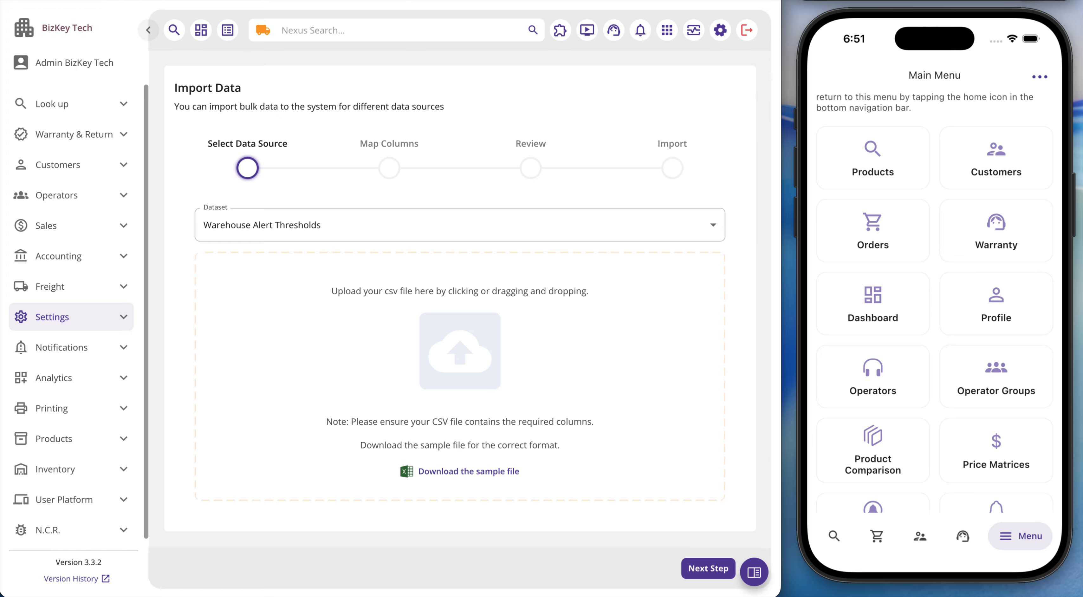
- Upload the Warehouse Alert Thresholds CSV file and accept the proposed column mapping
drag(705, 397, 701, 397)
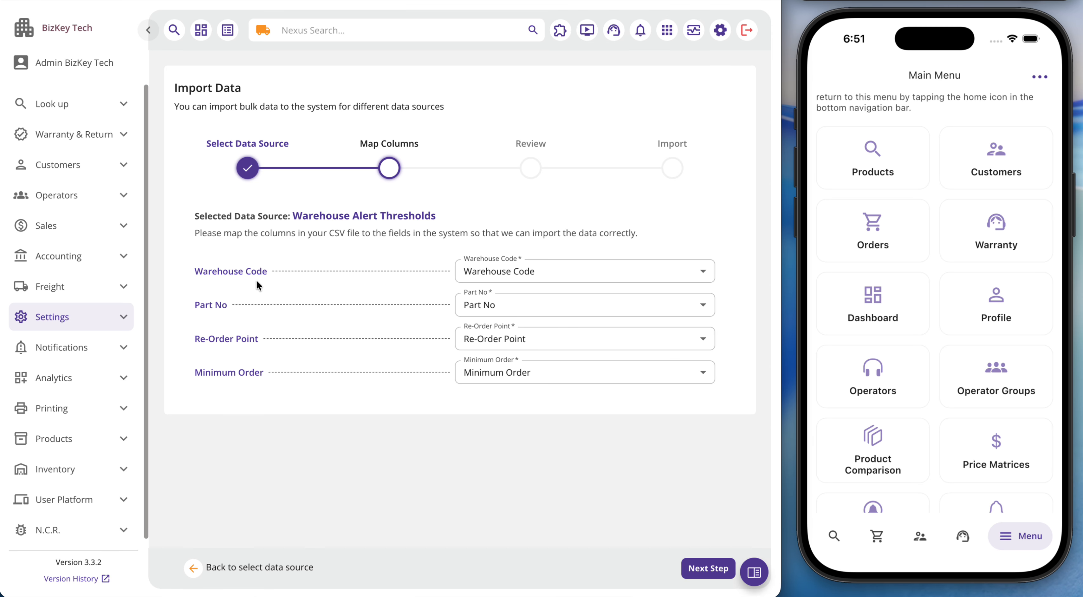
click(483, 275)
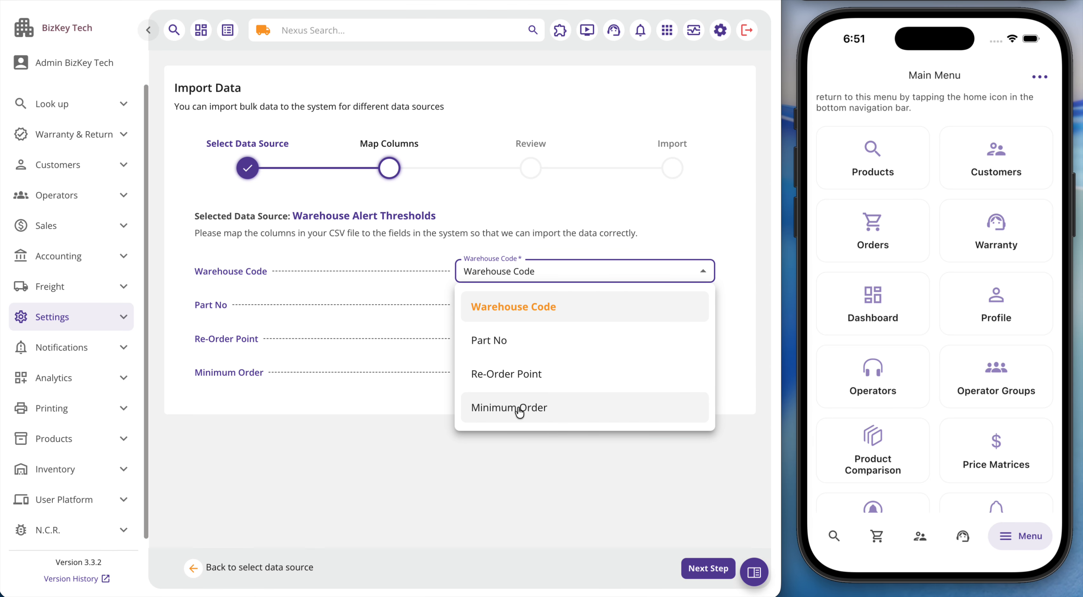
click(388, 354)
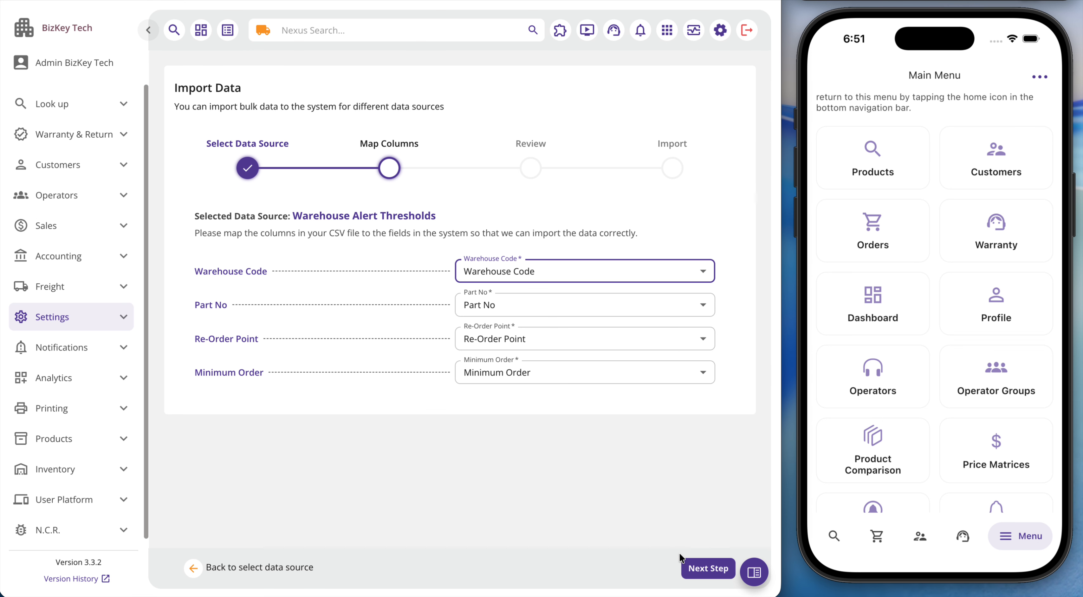
click(694, 570)
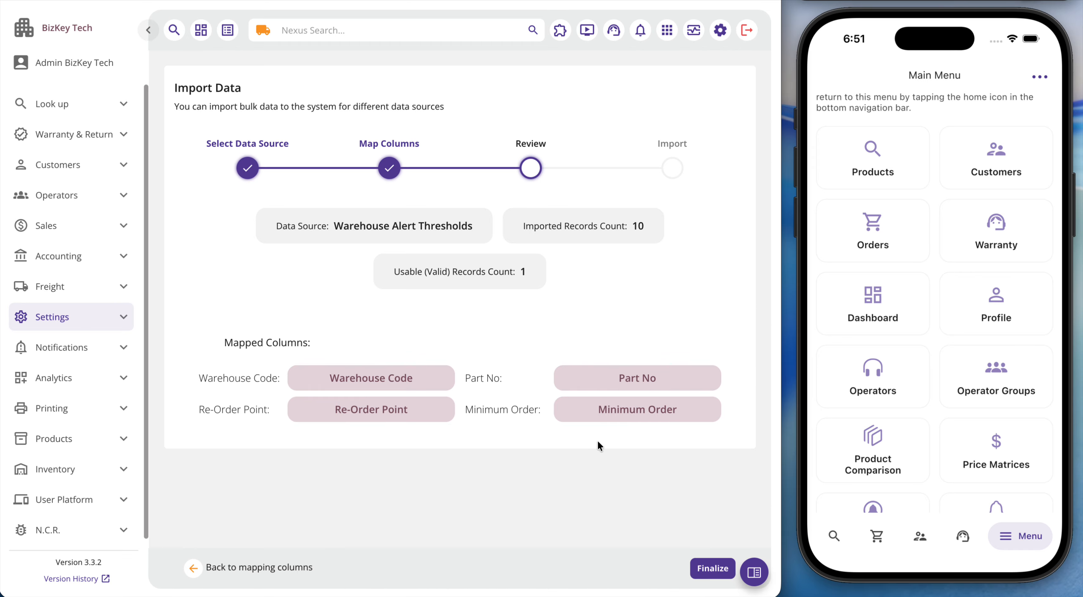
- Check the usable records count in the review and finalize the Warehouse Alert Thresholds import
triple_click(524, 278)
click(527, 279)
click(719, 570)
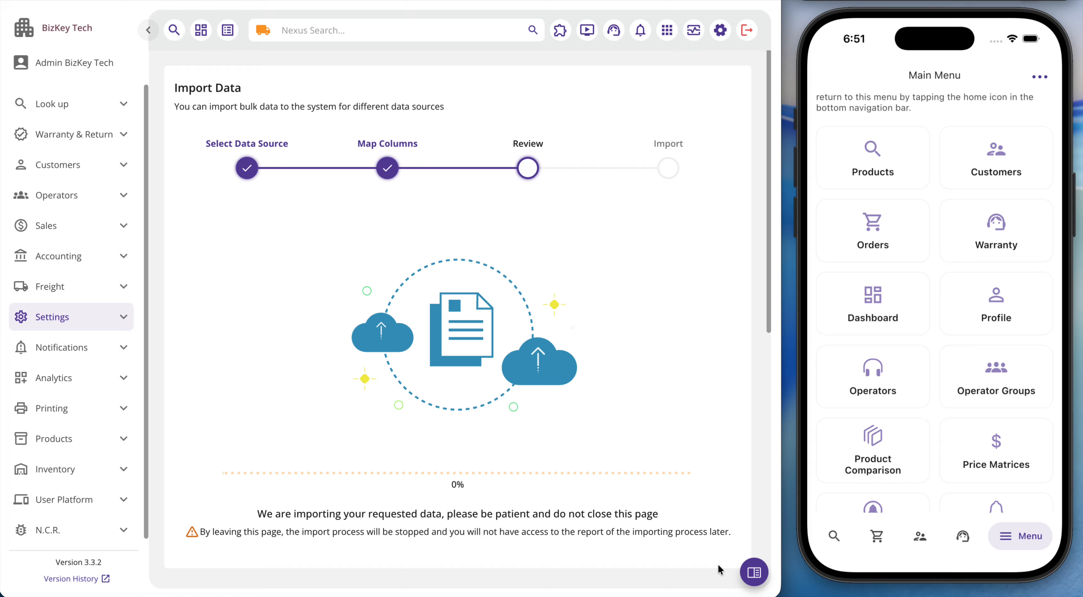
- Examine the imported records table for the warehouse thresholds and download the Skipped (Invalid) Records Report
scroll(641, 410, down, 3)
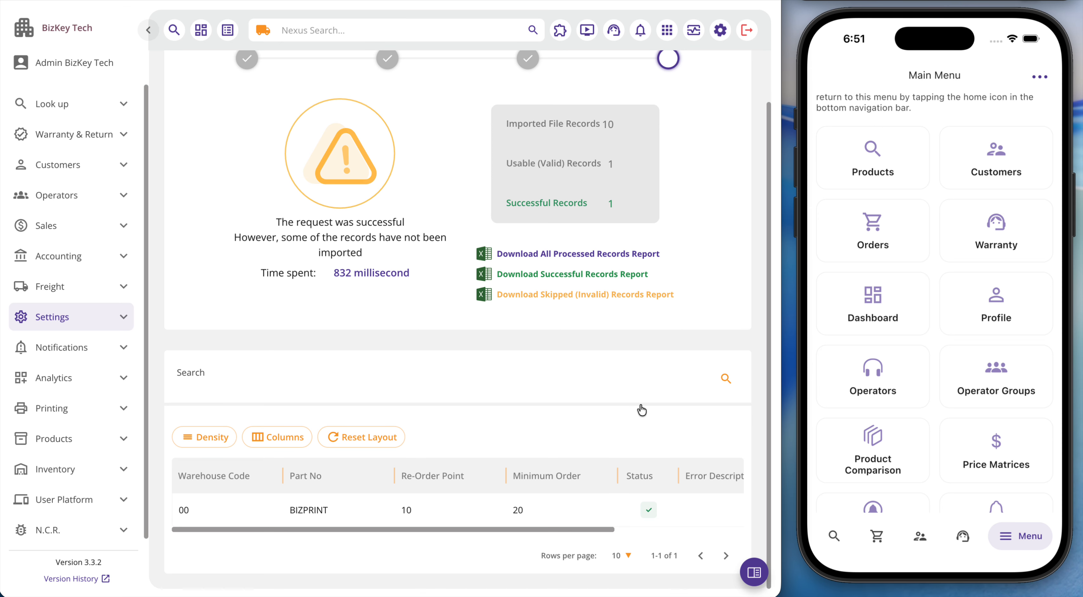
scroll(505, 483, up, 1)
scroll(504, 483, down, 1)
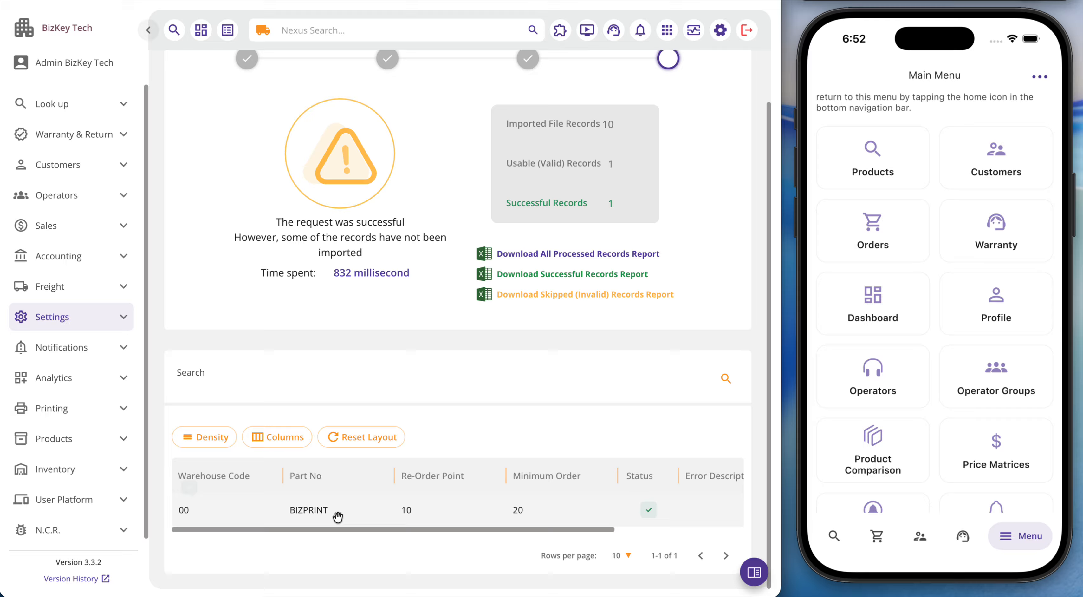
scroll(349, 513, right, 5)
scroll(336, 487, left, 5)
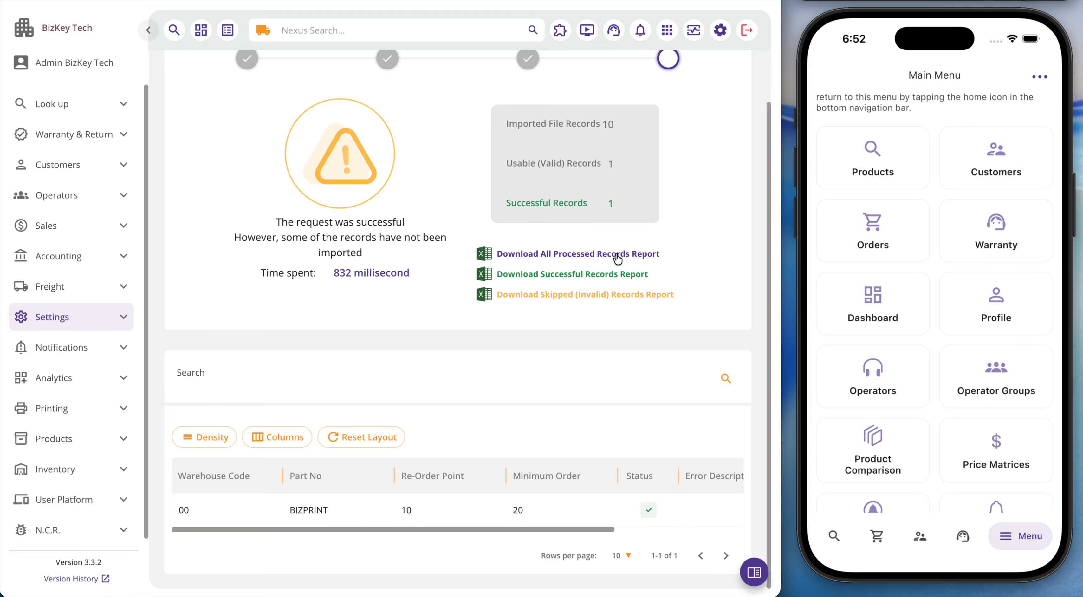
click(586, 299)
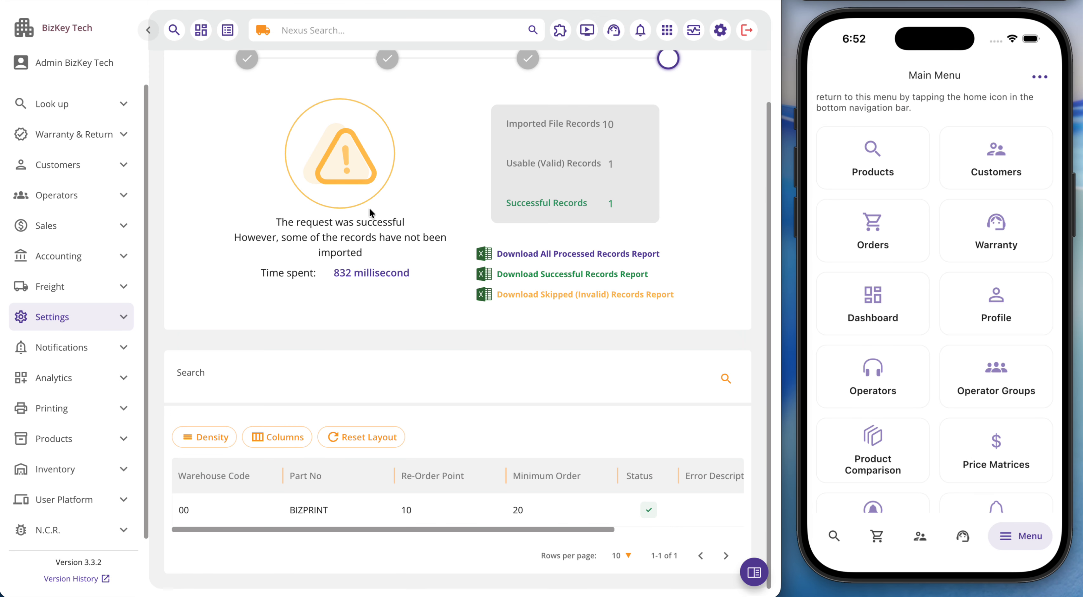
- Start a new import with the HD Auto Part's Part Technical Information dataset and download its sample file
scroll(369, 207, up, 3)
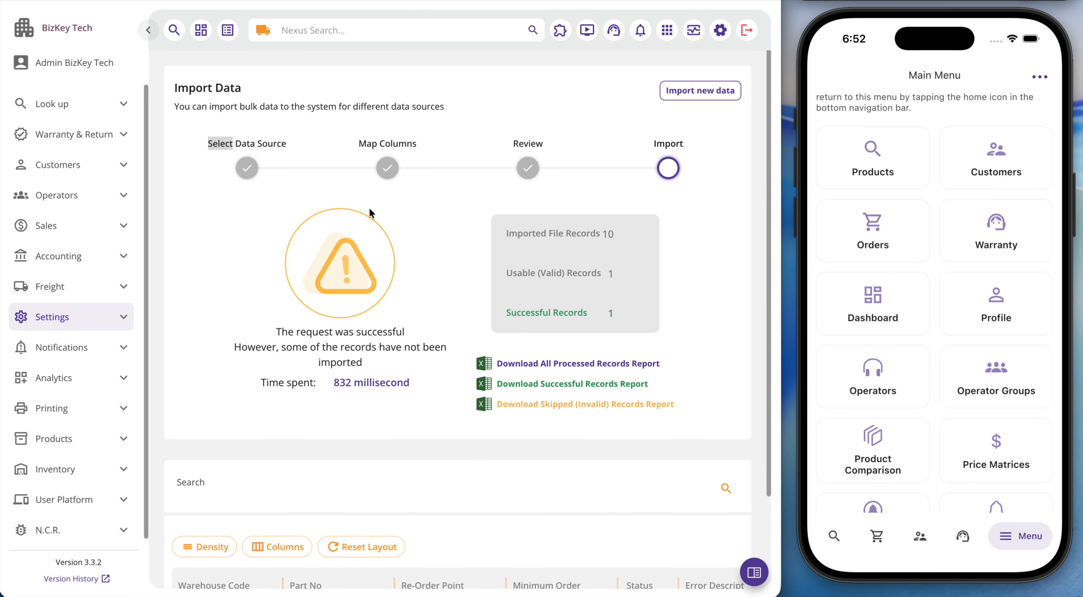
click(701, 90)
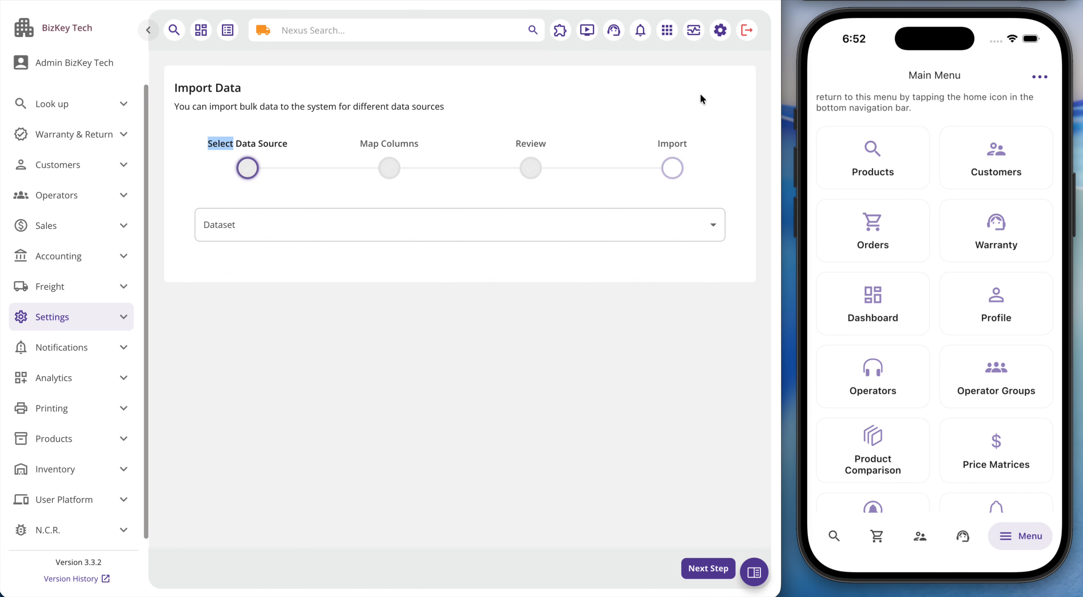
click(429, 235)
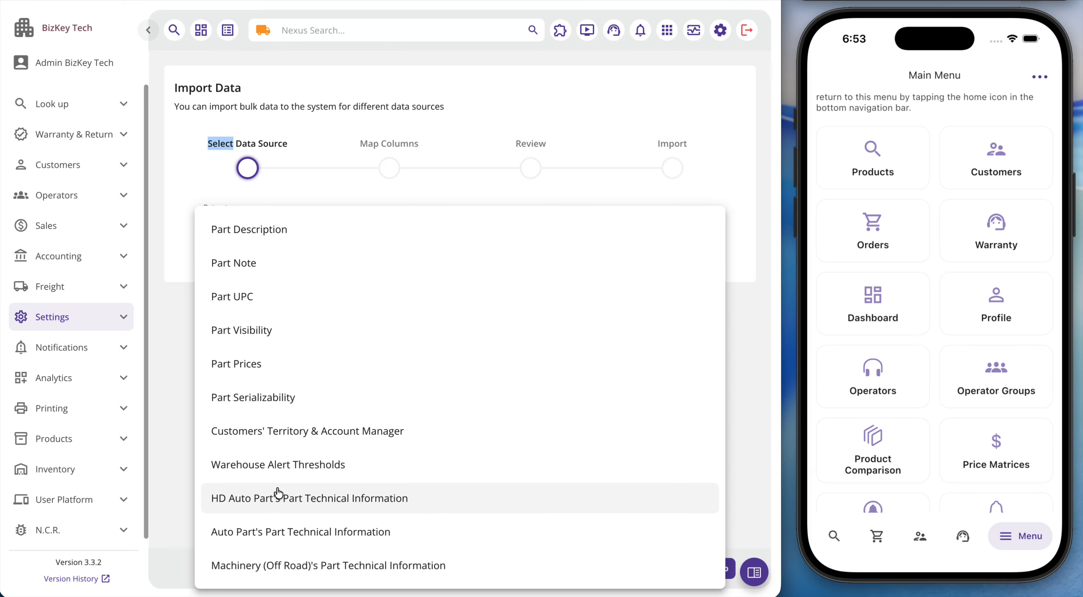
click(326, 508)
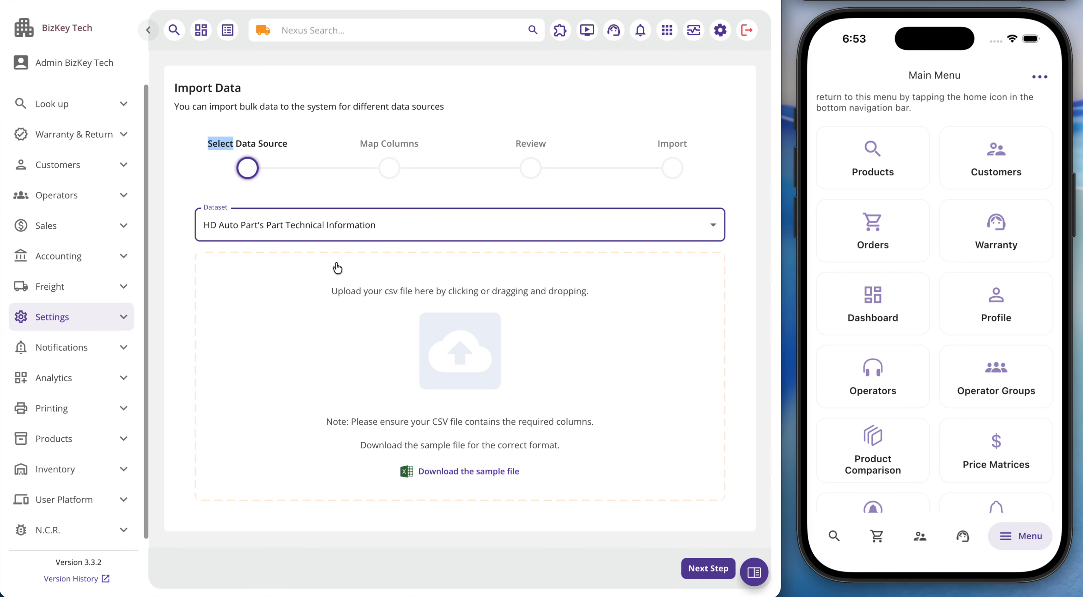
click(341, 195)
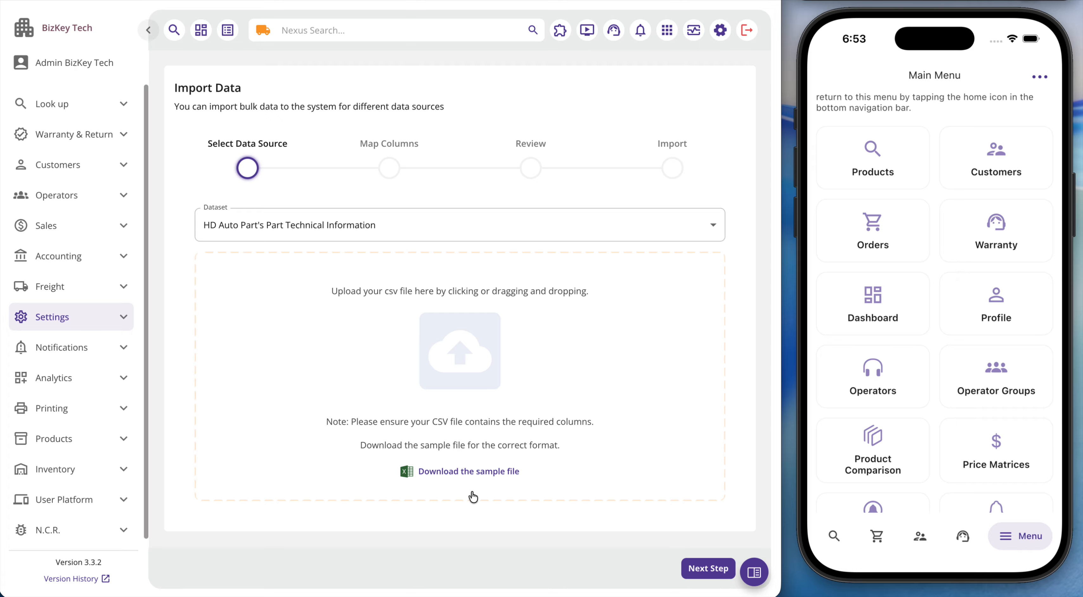
click(462, 474)
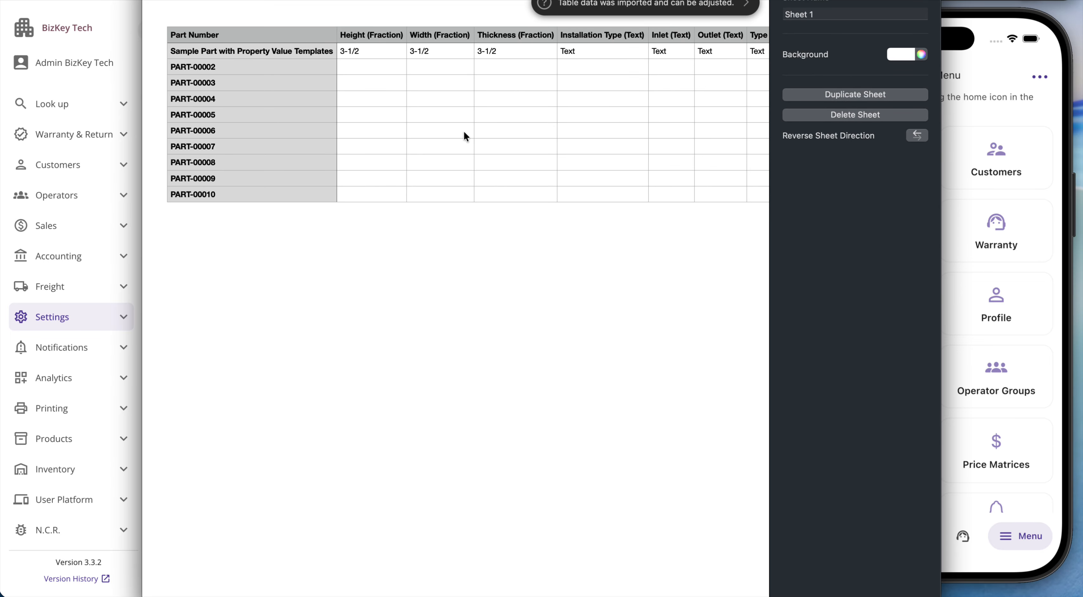
- Examine the property columns and sample value formats in the technical information template, and close the spreadsheet
scroll(274, 38, right, 5)
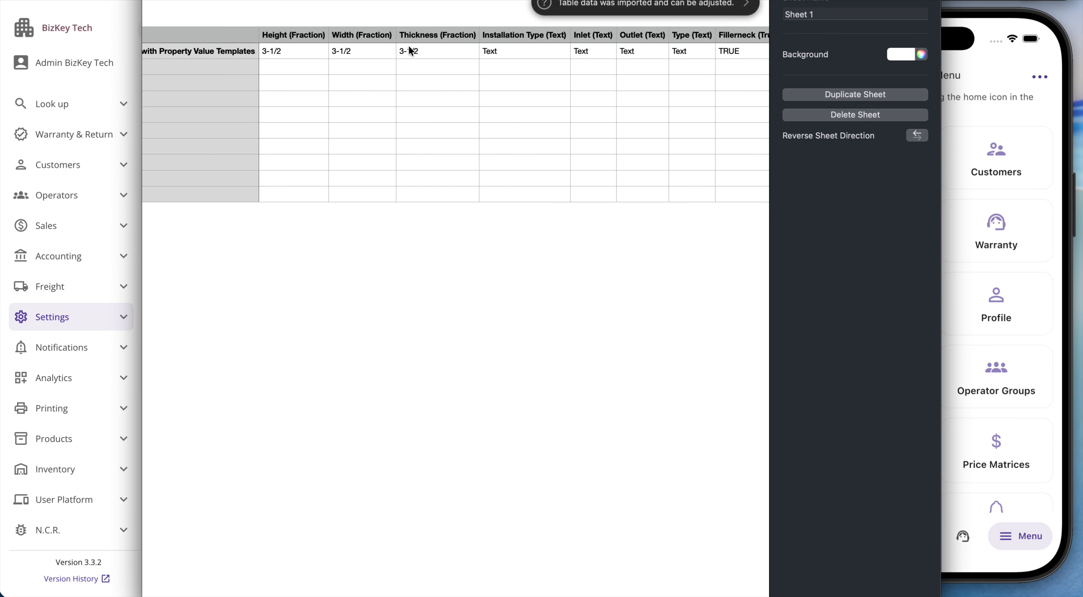
scroll(374, 38, right, 10)
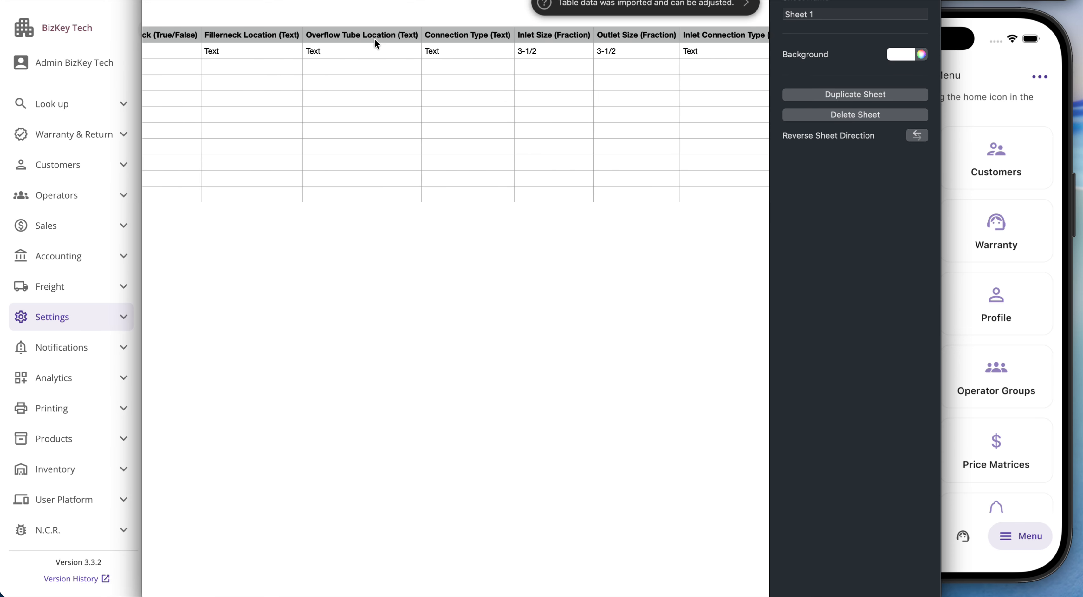
scroll(374, 38, right, 15)
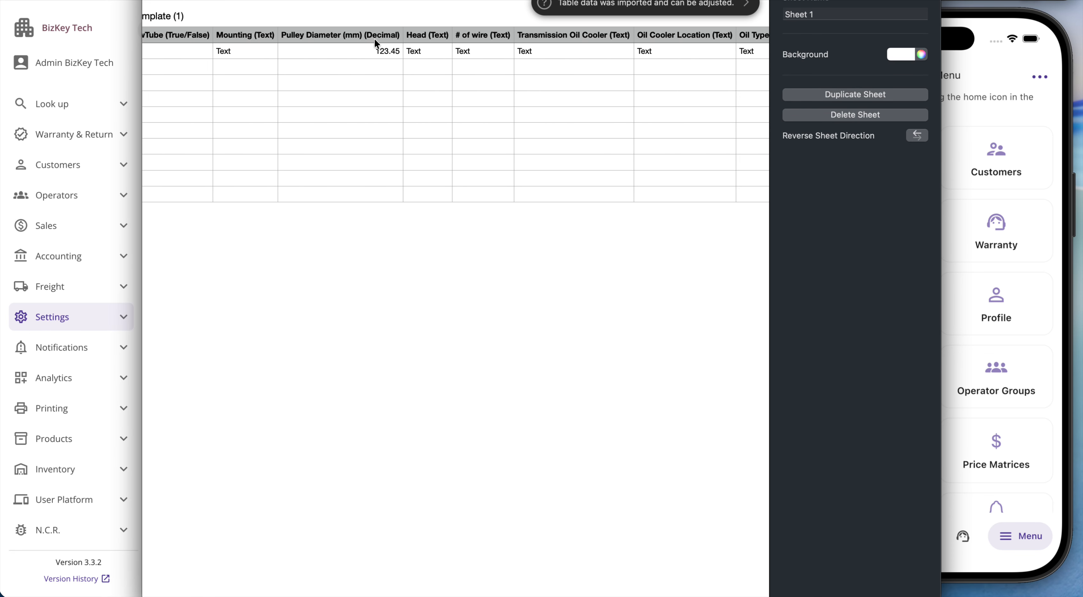
scroll(374, 38, left, 20)
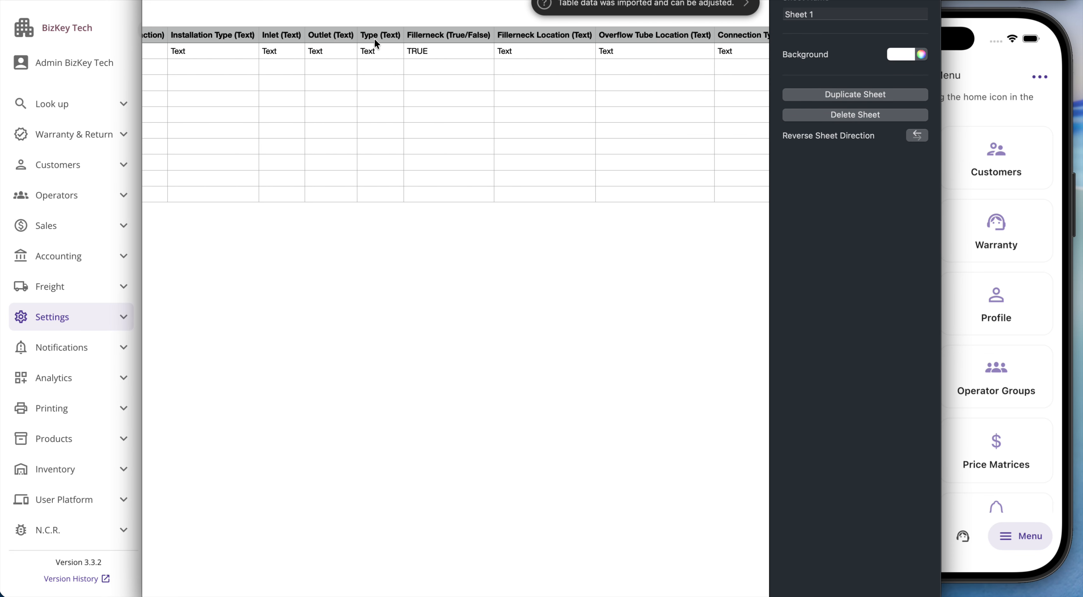
click(258, 52)
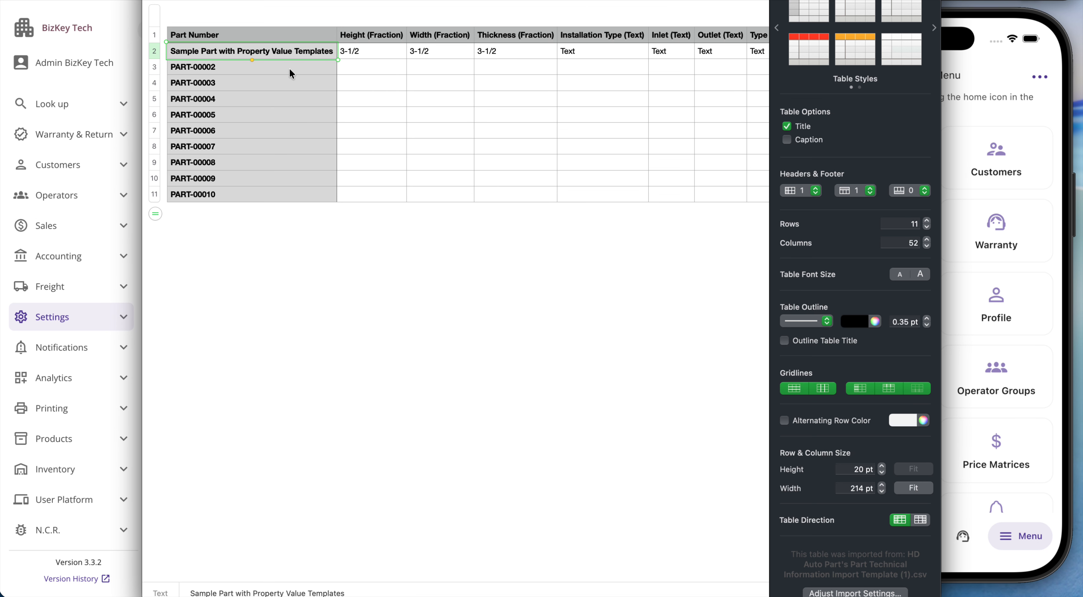
click(357, 52)
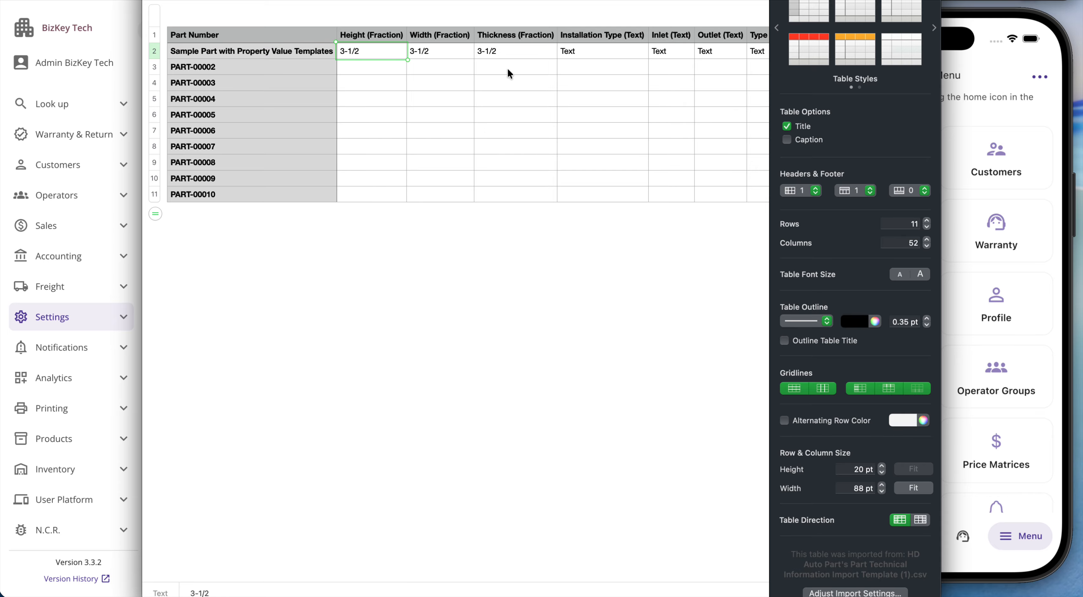
scroll(508, 67, right, 3)
scroll(496, 84, left, 3)
scroll(476, 112, right, 5)
scroll(476, 111, left, 8)
key(super+q)
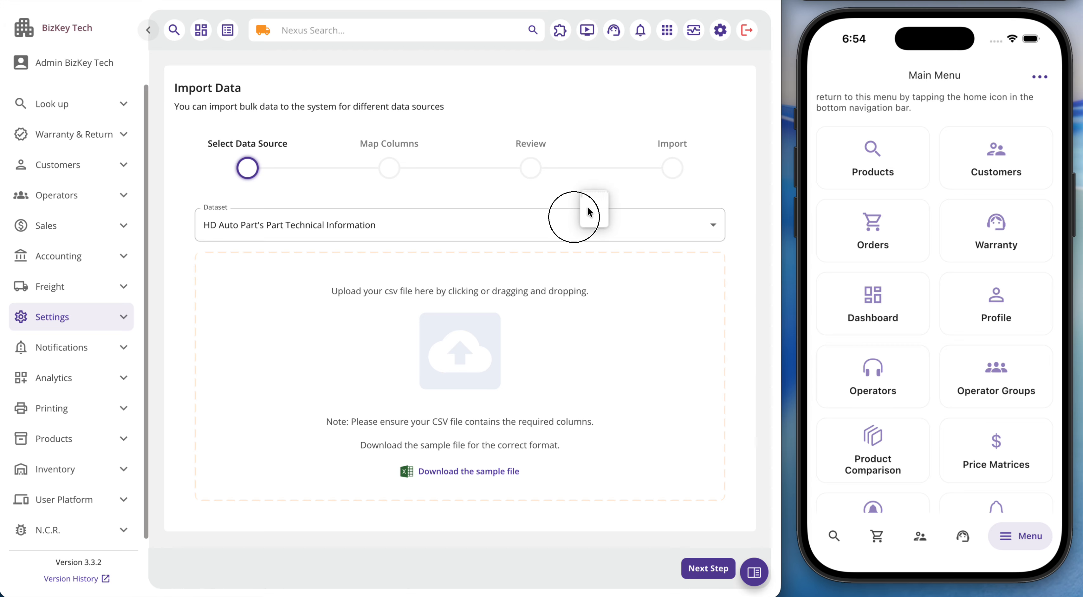
- Upload the HD Auto Part's technical information CSV file, check the proposed column mapping and accept it
drag(573, 213, 514, 358)
scroll(604, 237, down, 2)
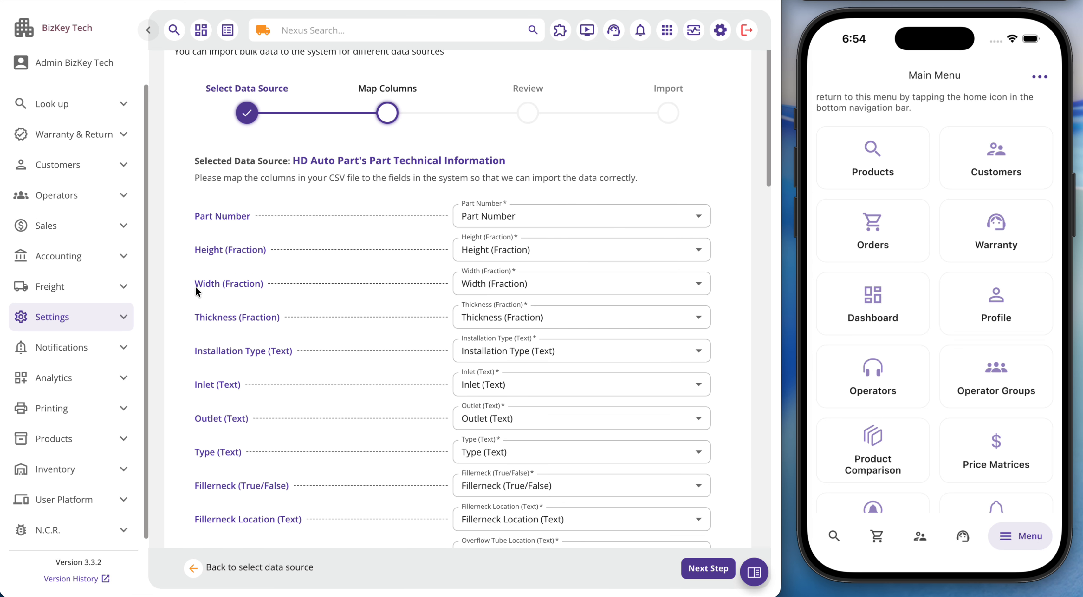
scroll(486, 350, down, 10)
scroll(490, 349, up, 8)
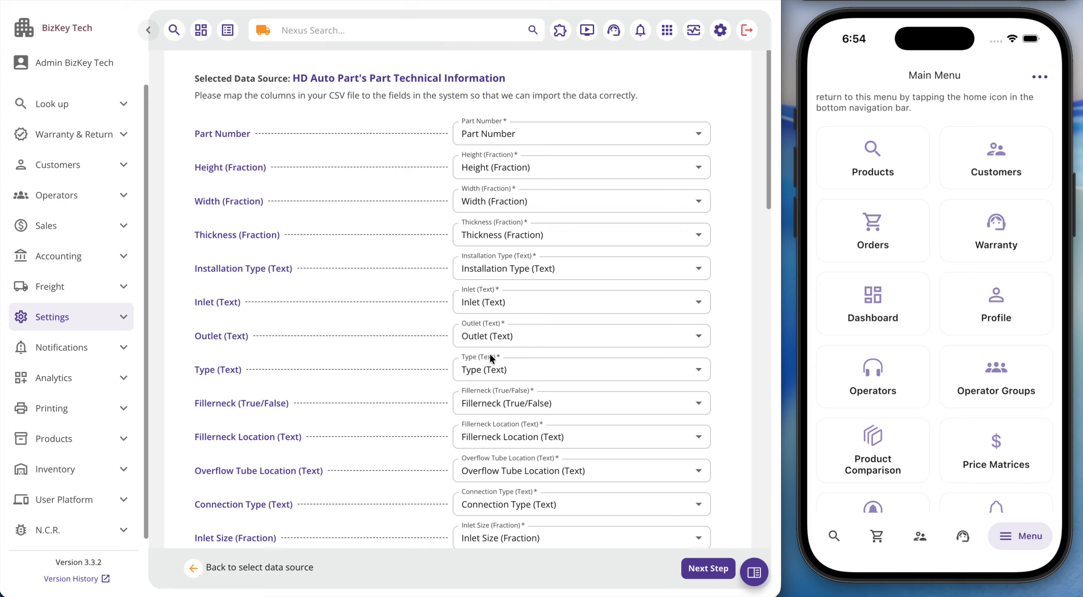
scroll(489, 353, down, 20)
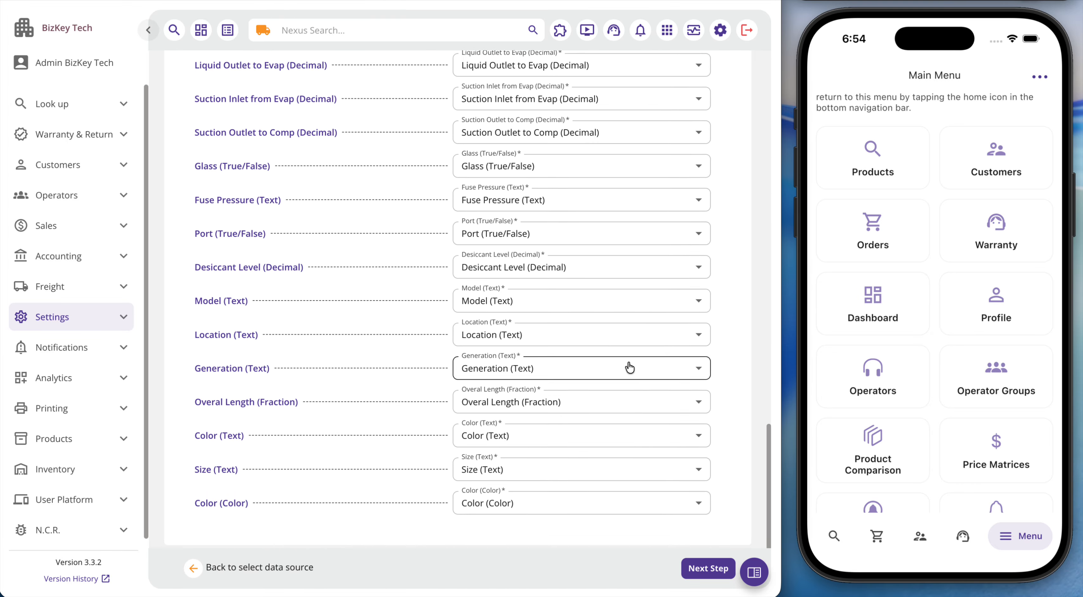
scroll(629, 367, up, 20)
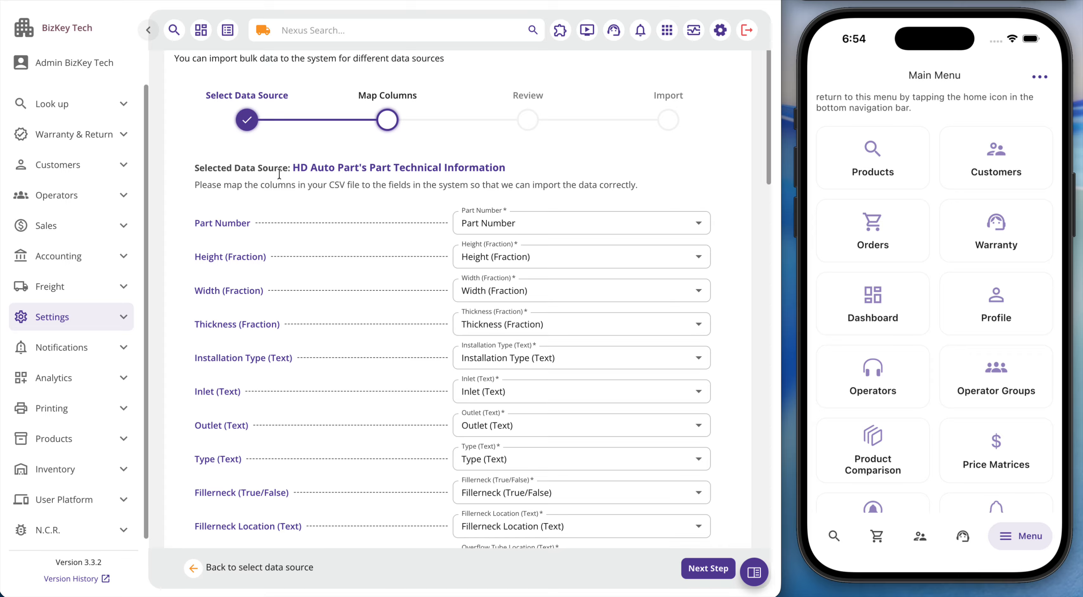
scroll(586, 380, up, 1)
click(708, 568)
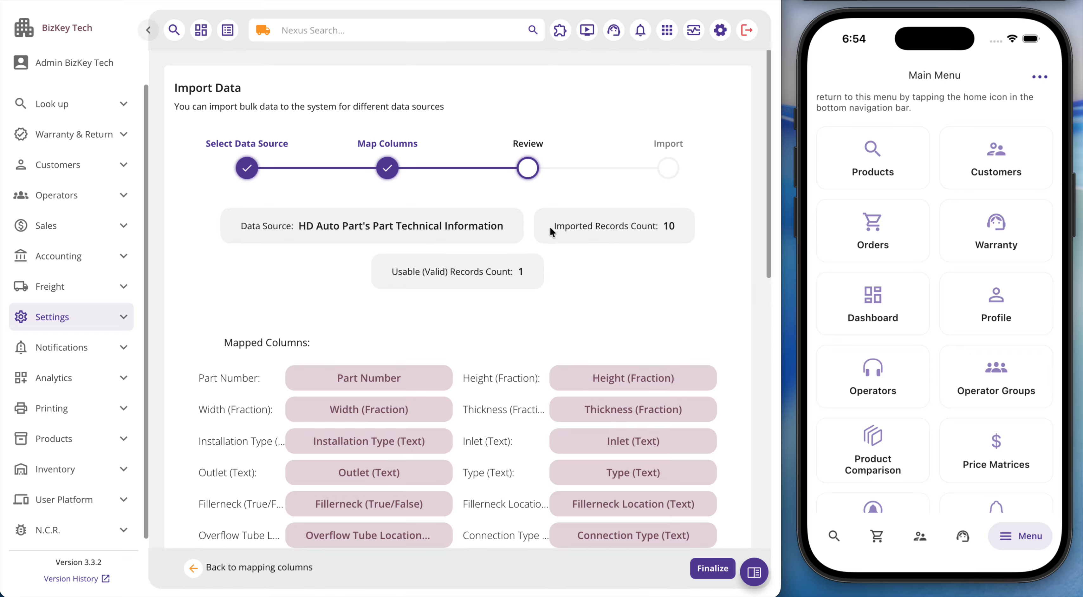
- Review the mapped technical information columns and finalize the HD Auto Part's import
scroll(670, 283, down, 15)
scroll(619, 326, up, 9)
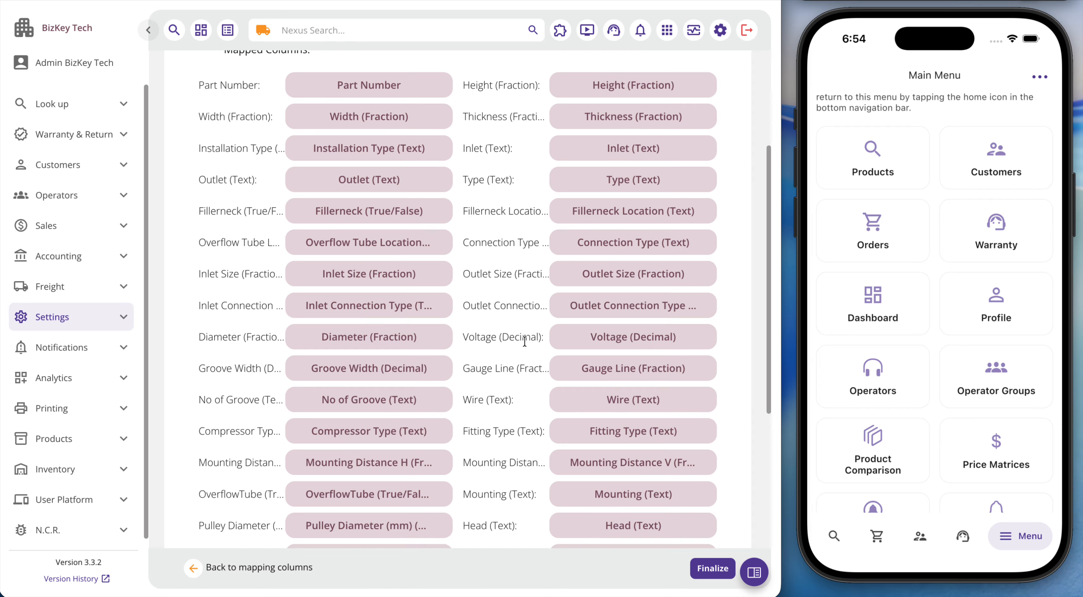
scroll(474, 152, up, 7)
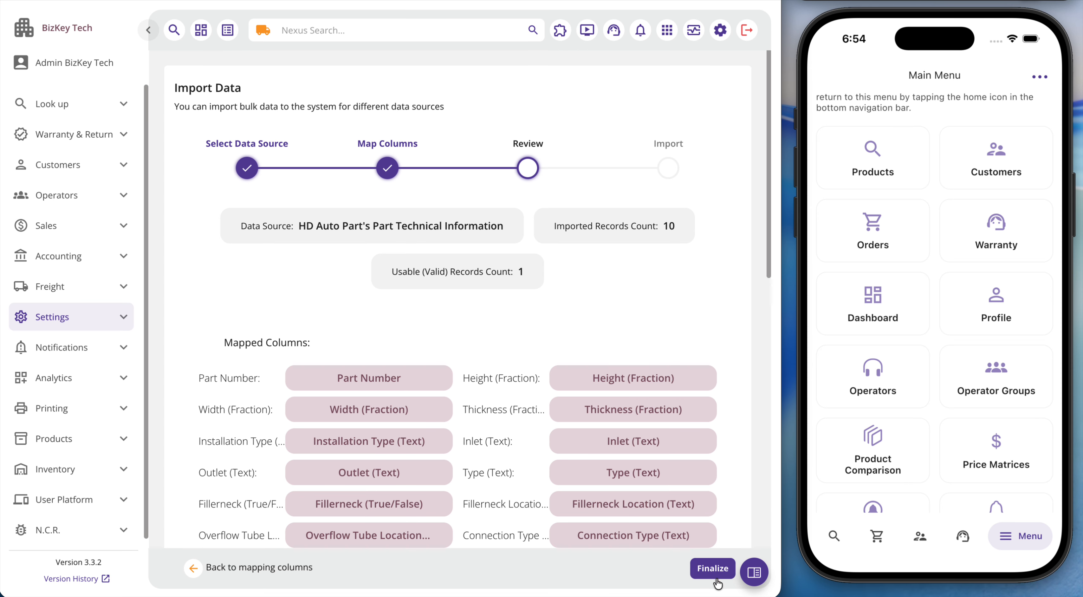
click(716, 571)
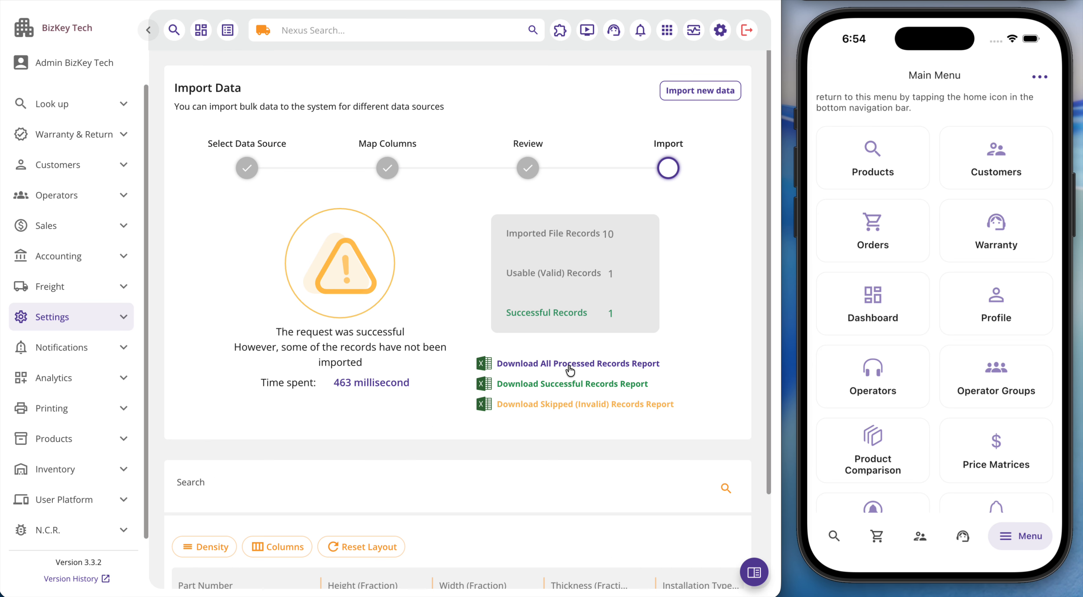
- Examine the imported record's columns and status in the HD Auto Part's import results table, along with the downloadable reports
scroll(565, 370, down, 3)
scroll(547, 509, right, 3)
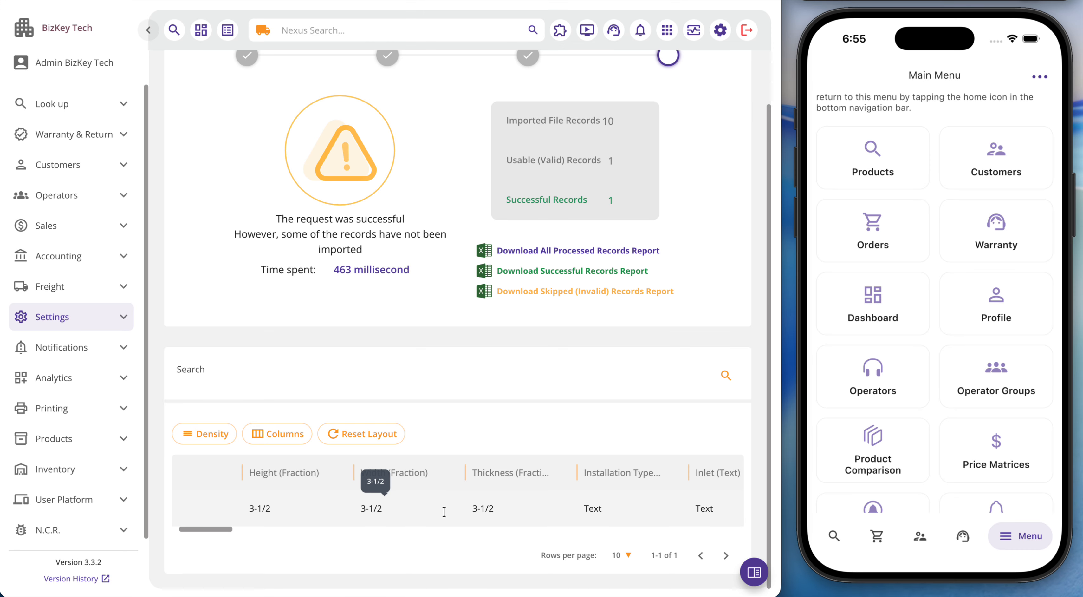
scroll(444, 512, left, 3)
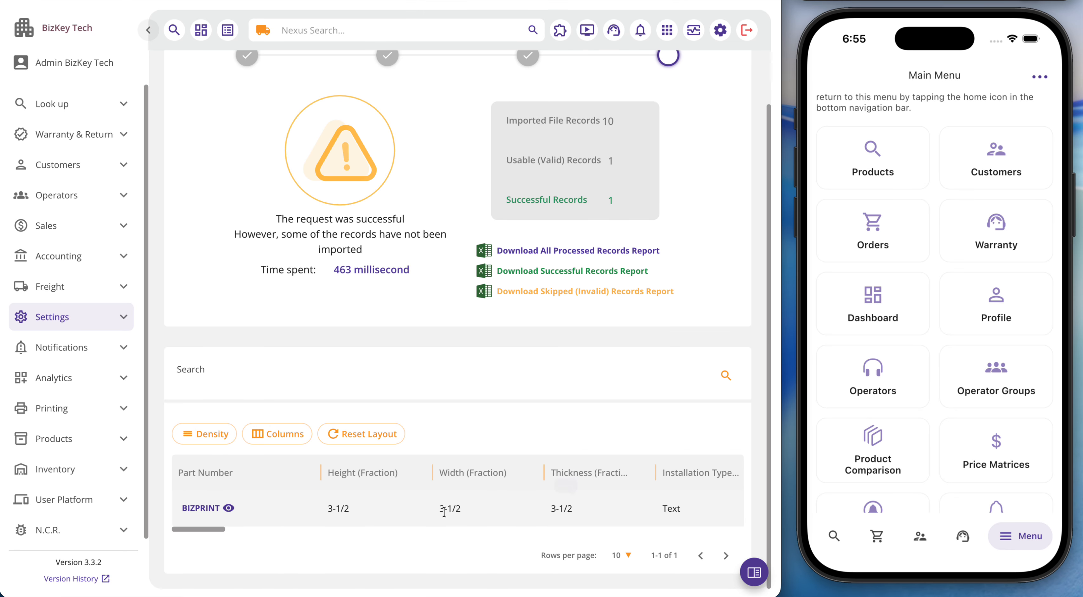
scroll(370, 504, right, 10)
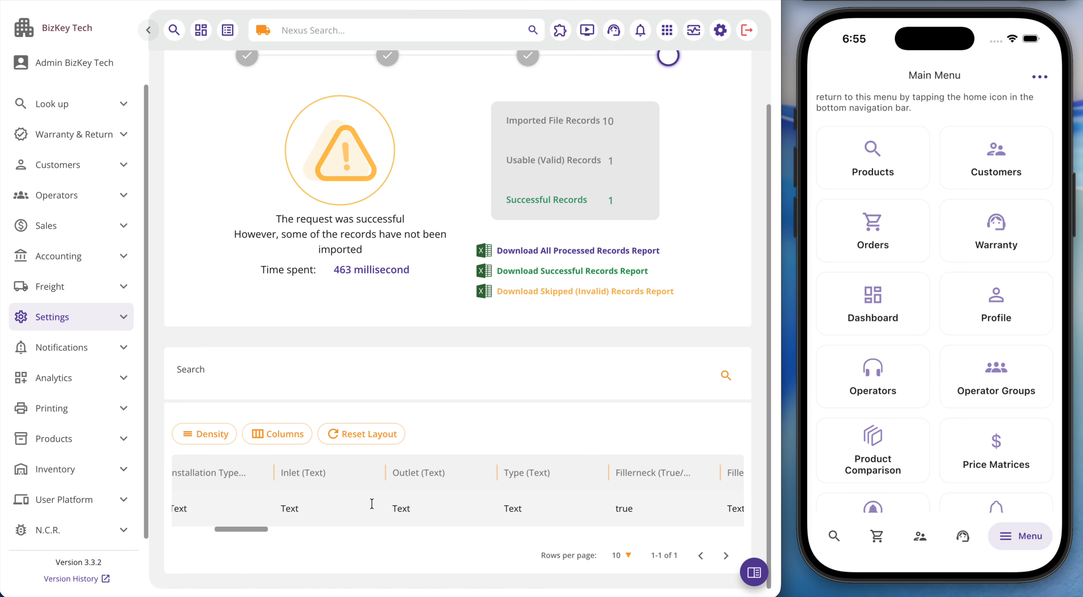
scroll(372, 503, right, 5)
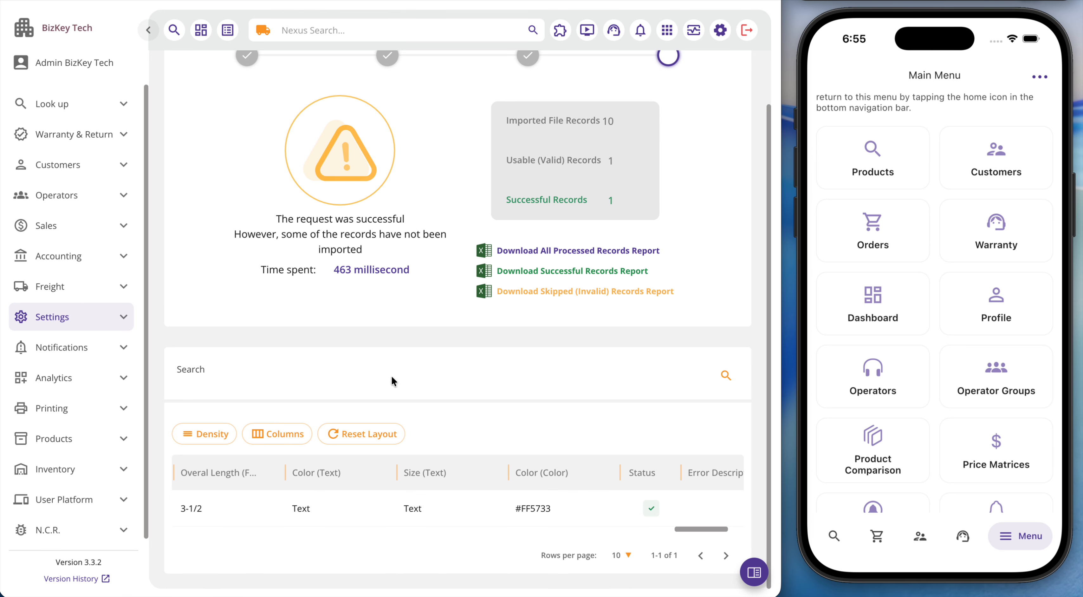
scroll(393, 372, up, 3)
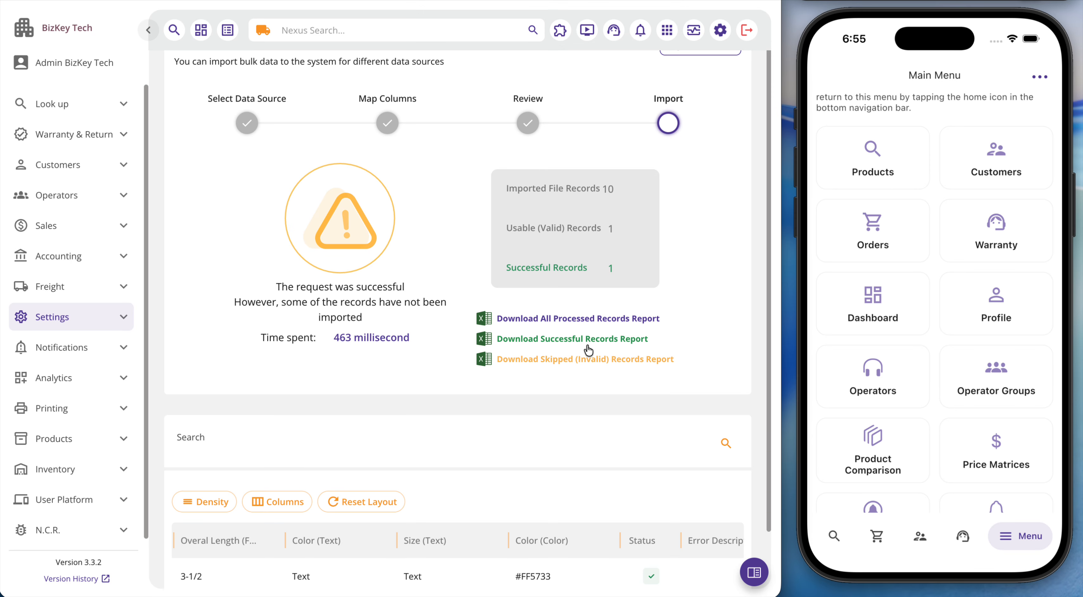
scroll(588, 338, down, 1)
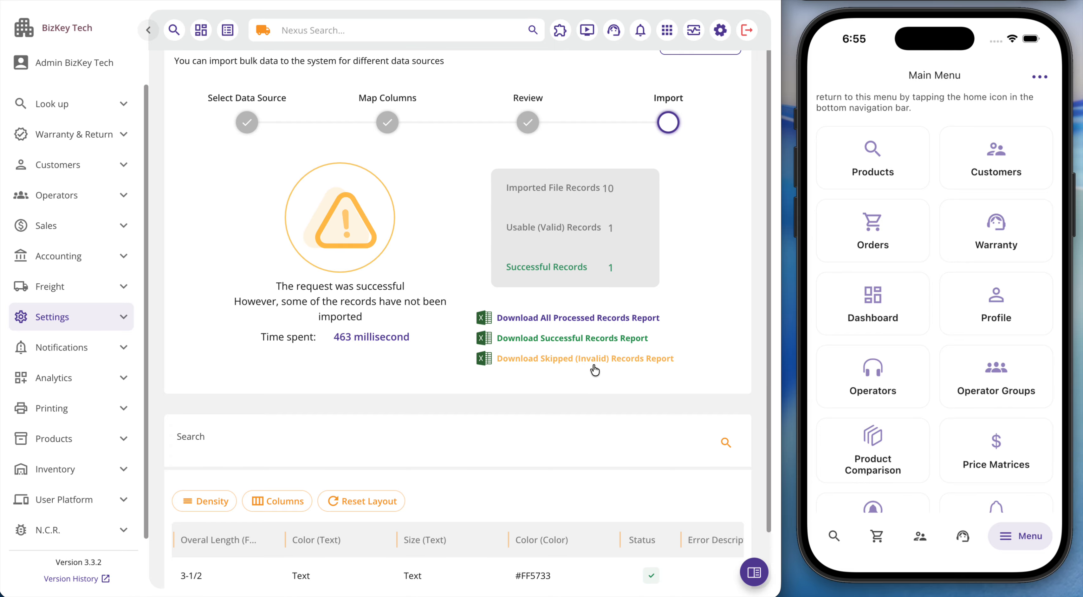
- Open the BIZPRINT part preview from the import results, read through its technical information, and close it
scroll(563, 409, down, 2)
scroll(453, 514, left, 10)
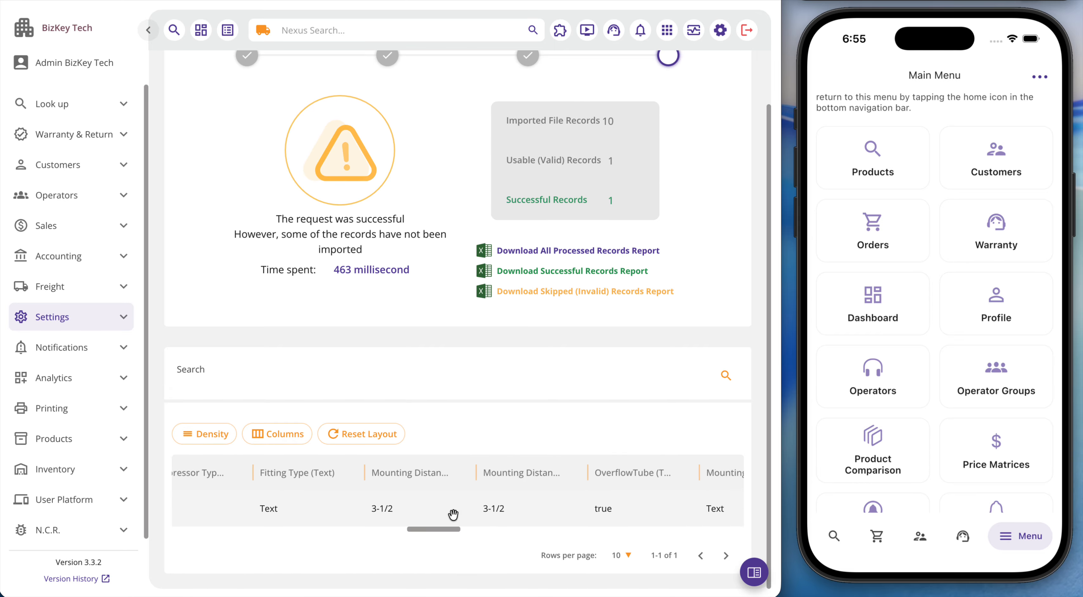
scroll(453, 513, left, 5)
click(201, 509)
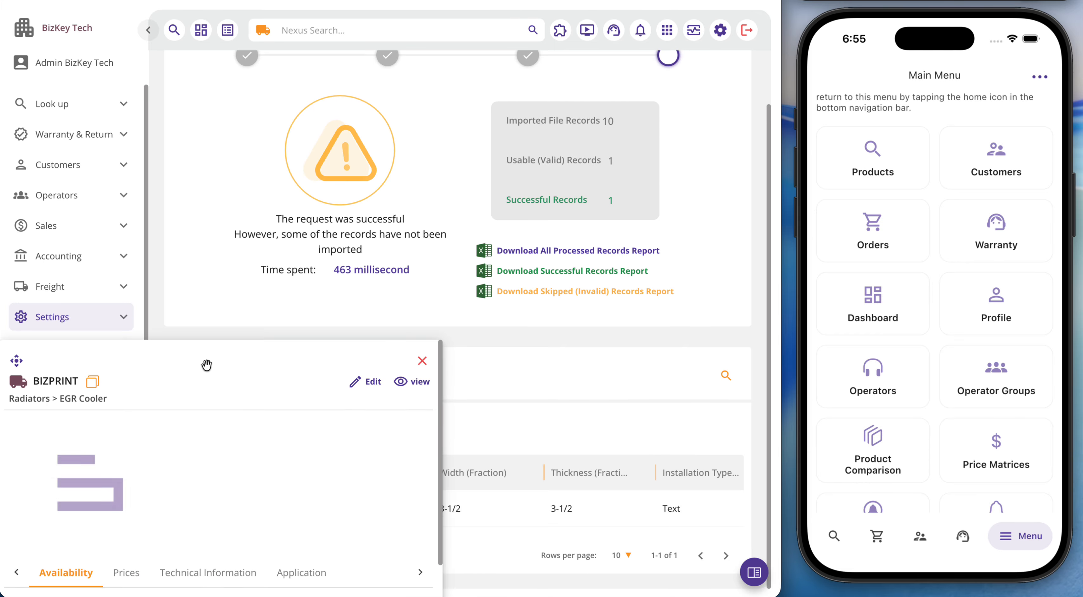
click(332, 453)
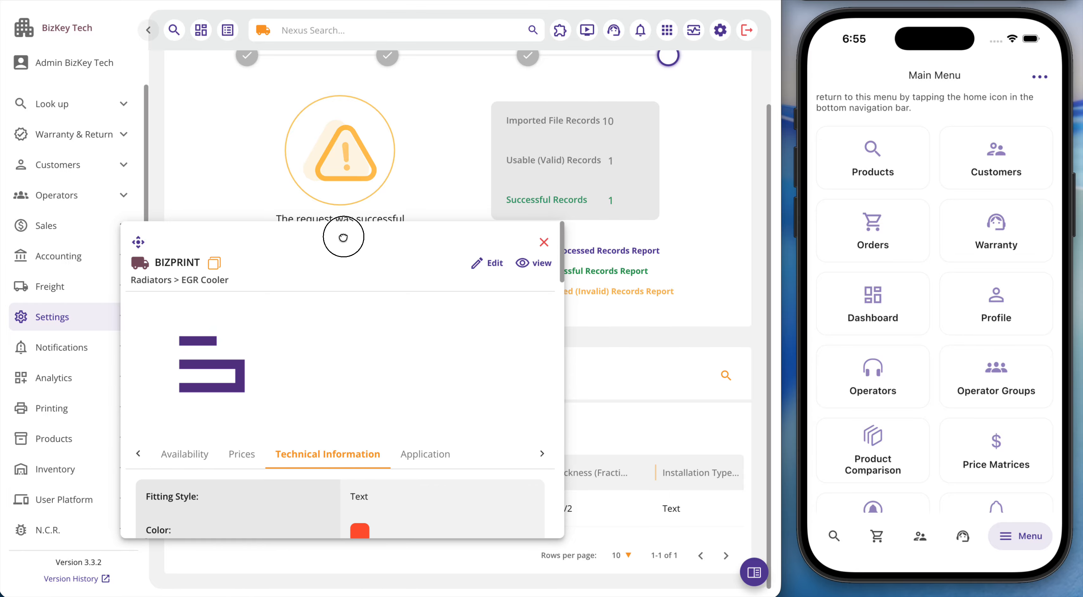
drag(343, 238, 415, 31)
scroll(450, 185, up, 1)
scroll(450, 188, down, 10)
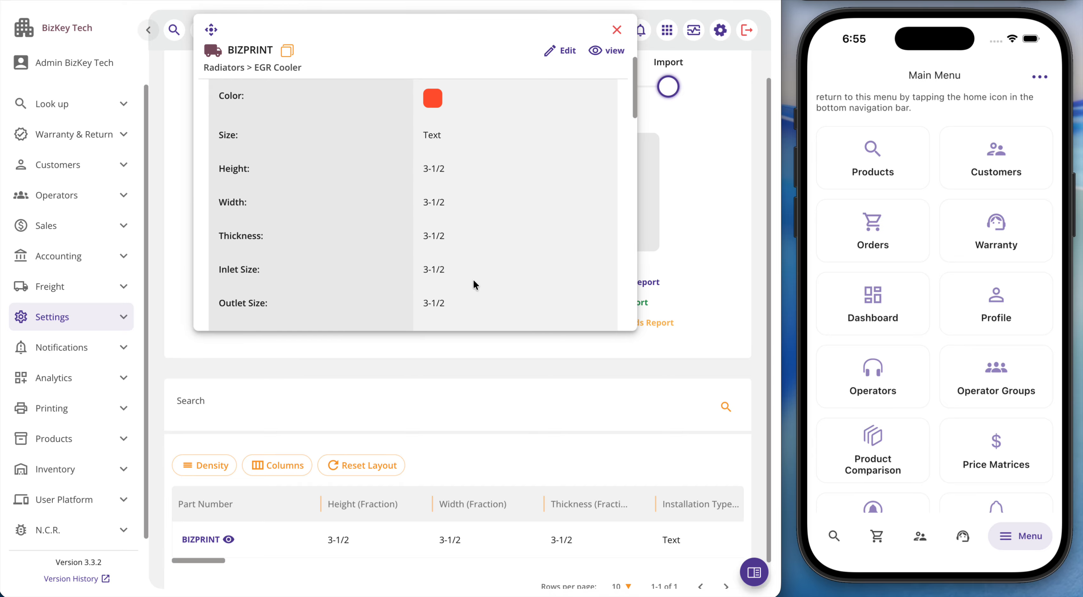
scroll(473, 278, down, 7)
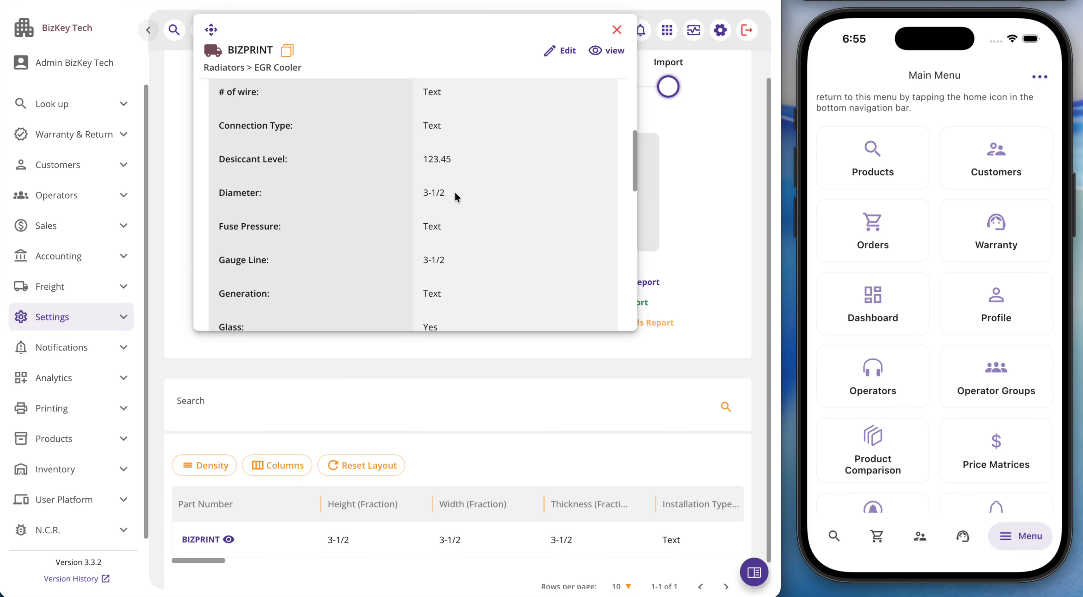
scroll(454, 191, down, 10)
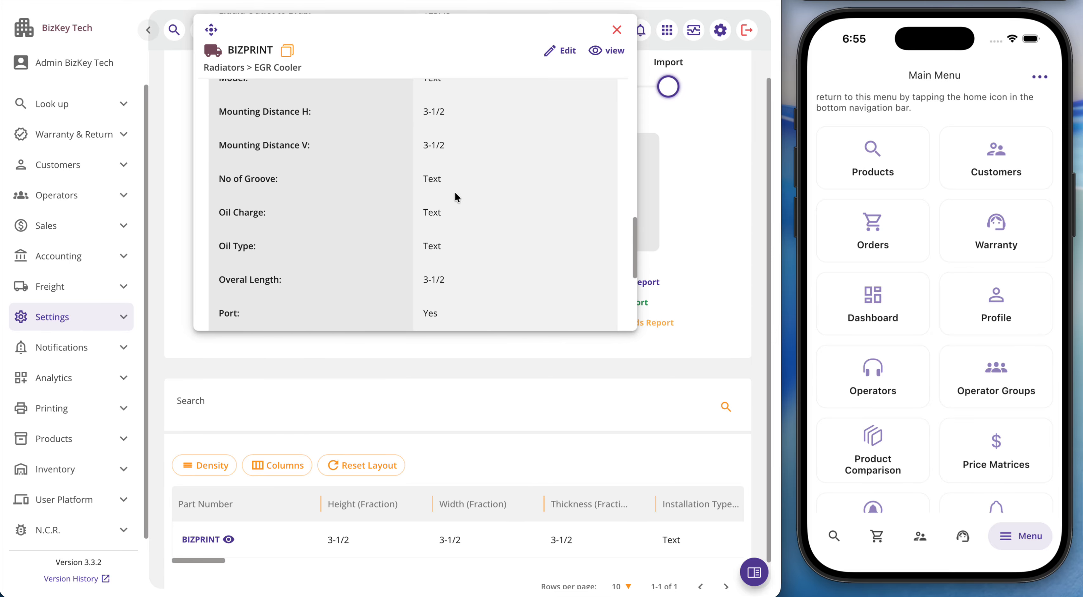
click(616, 30)
scroll(669, 131, up, 2)
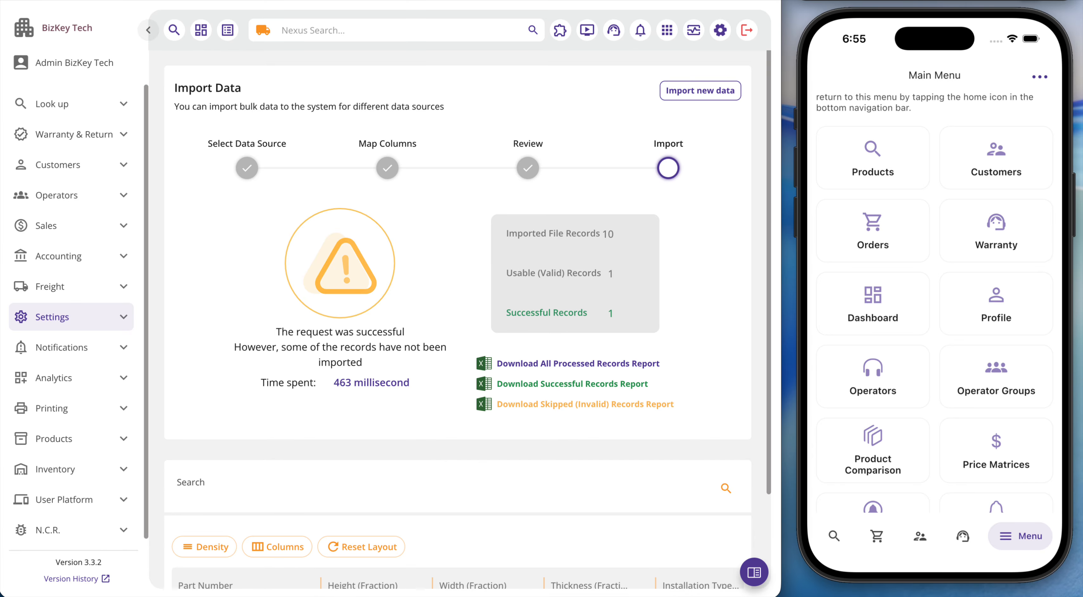
- Switch to the Bizkey Tech customer profile and examine its account summary, members, settings and sales statistics
click(236, 0)
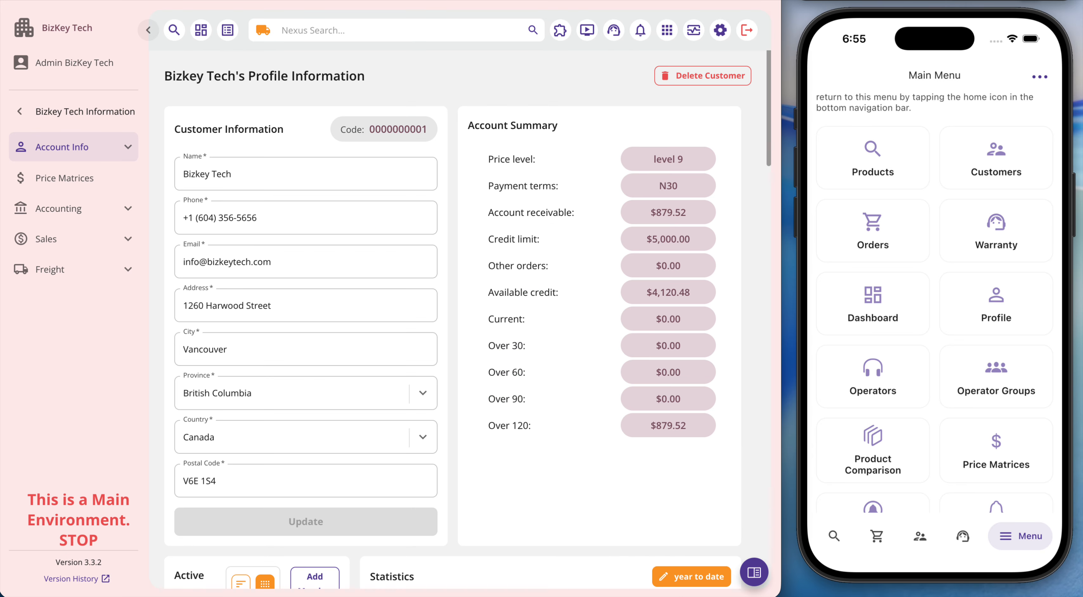
scroll(577, 248, down, 8)
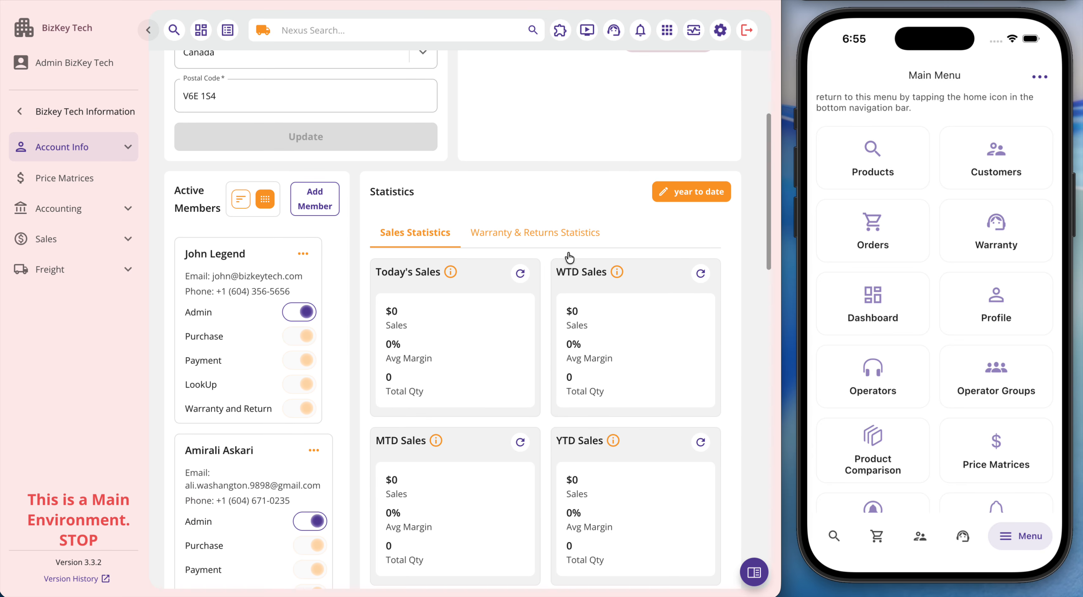
scroll(389, 226, up, 9)
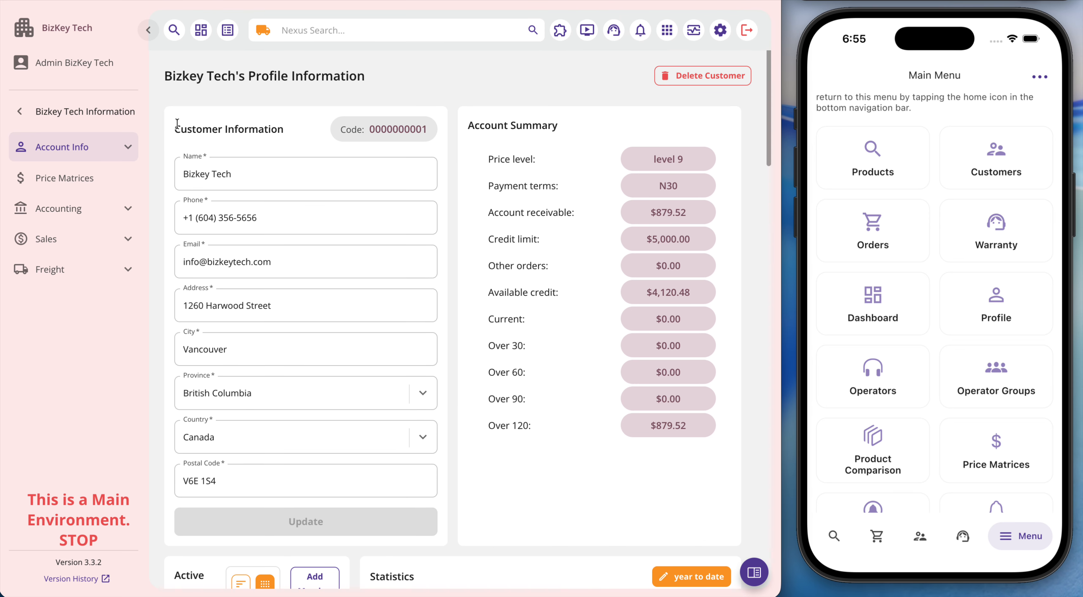
scroll(444, 229, down, 6)
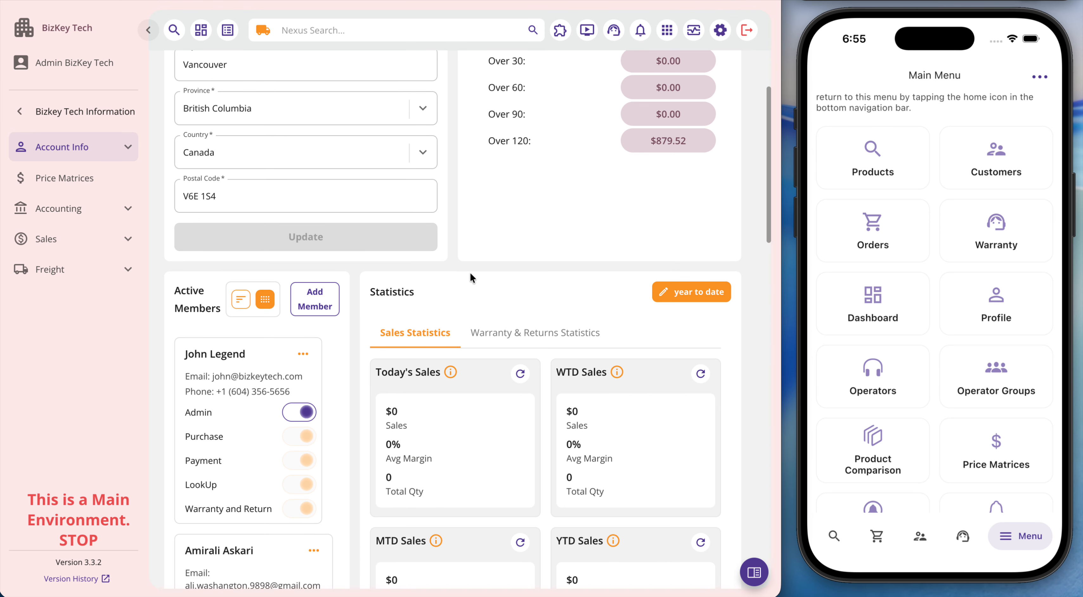
scroll(471, 278, down, 2)
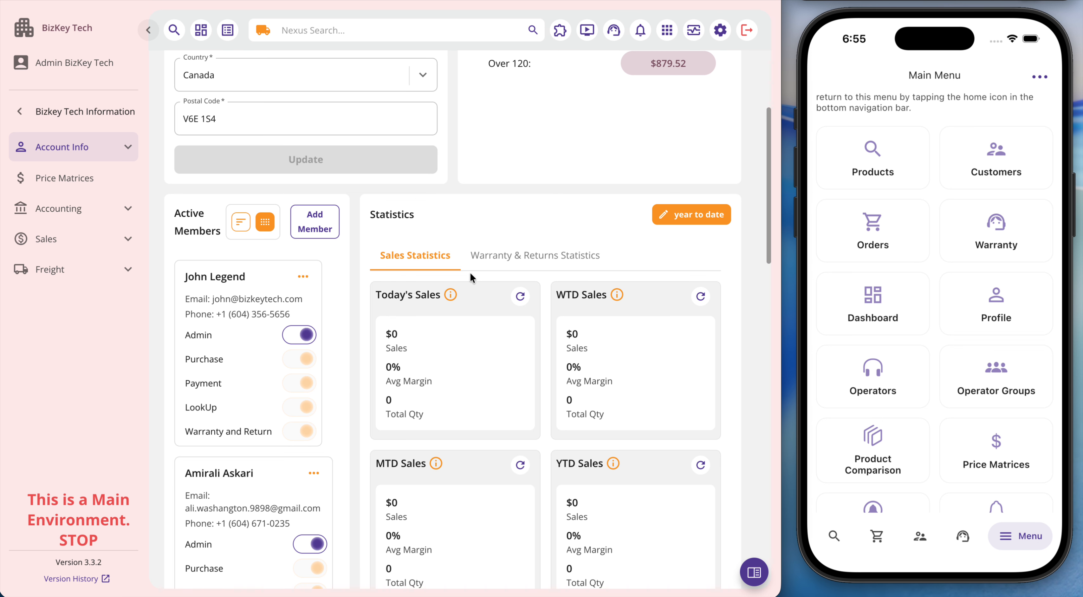
scroll(567, 313, down, 12)
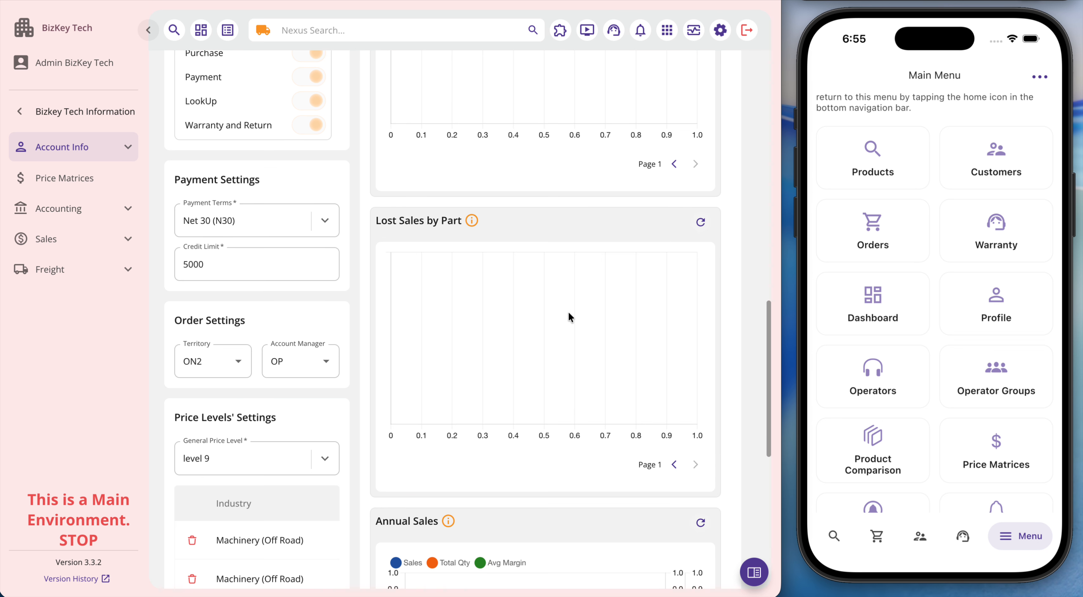
scroll(568, 313, up, 15)
scroll(567, 313, down, 5)
scroll(563, 309, up, 7)
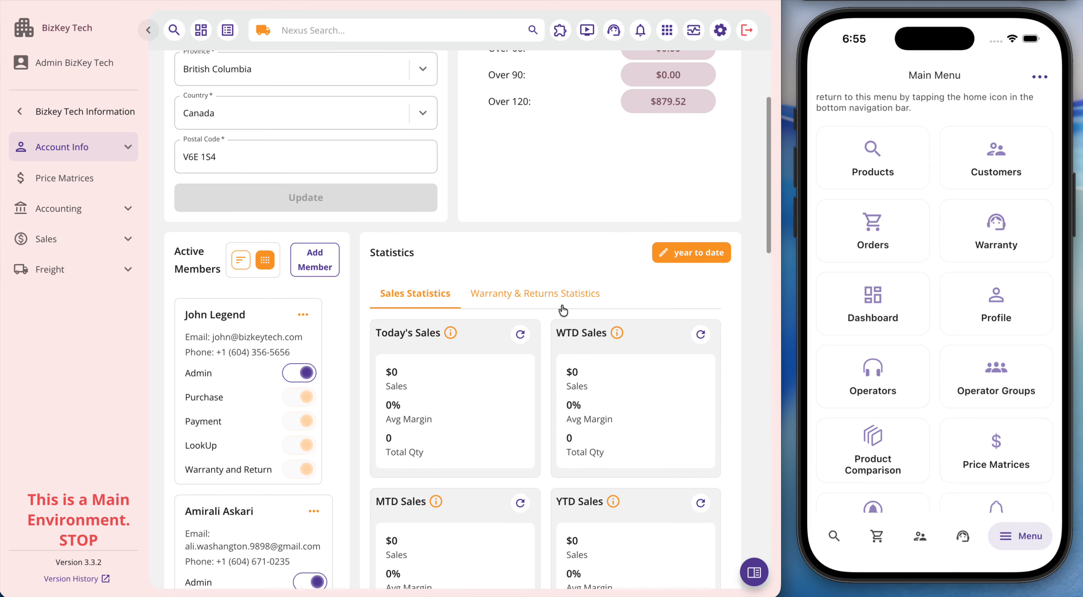
- Set the customer statistics date range to the last 1 year until now
click(688, 260)
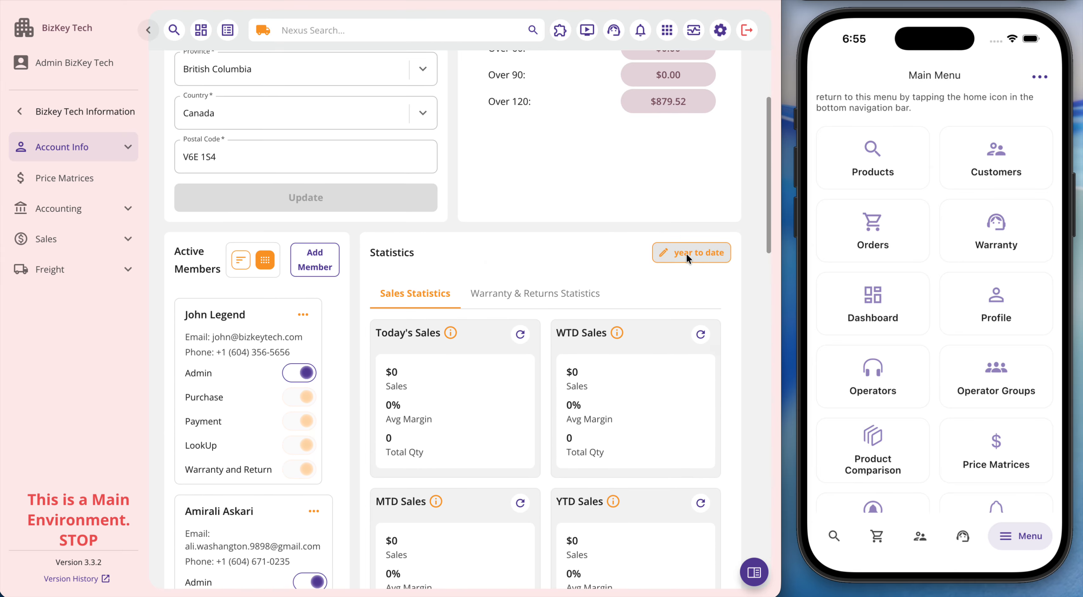
click(686, 253)
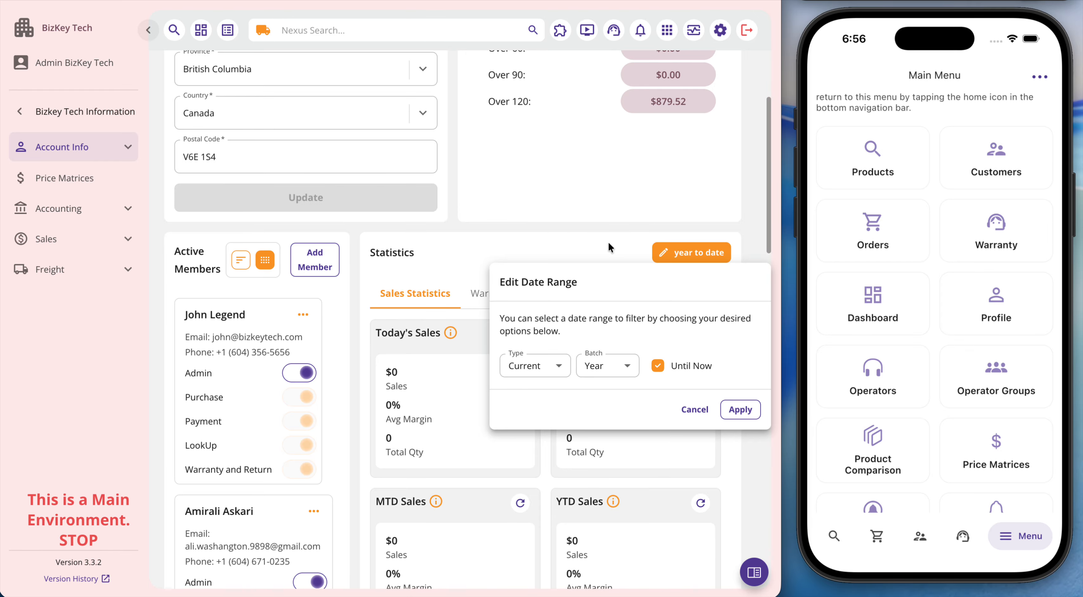
click(551, 372)
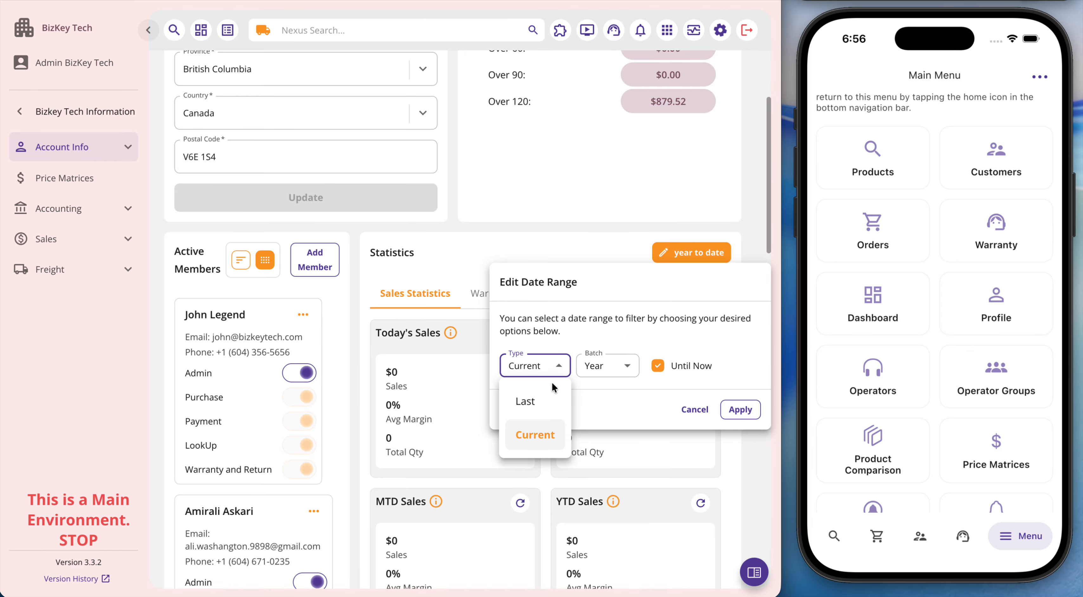
click(552, 401)
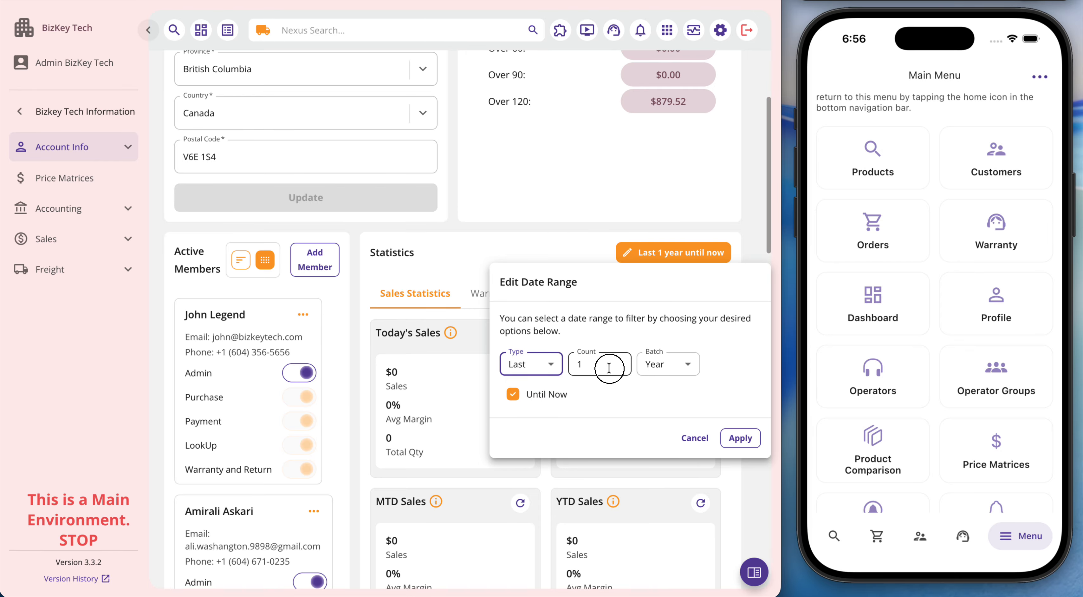
click(656, 364)
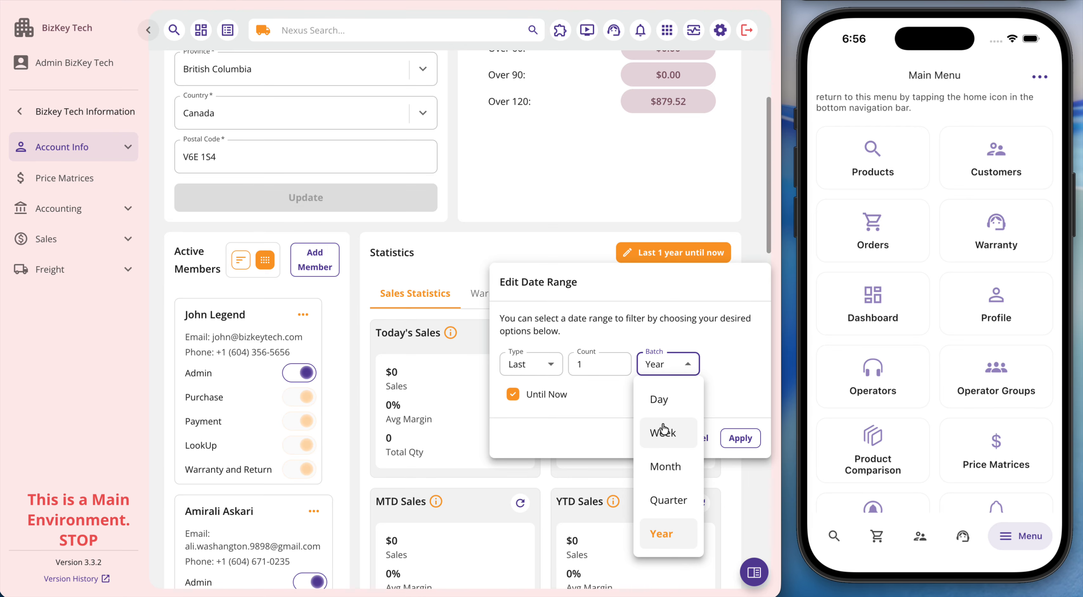
click(608, 332)
click(562, 236)
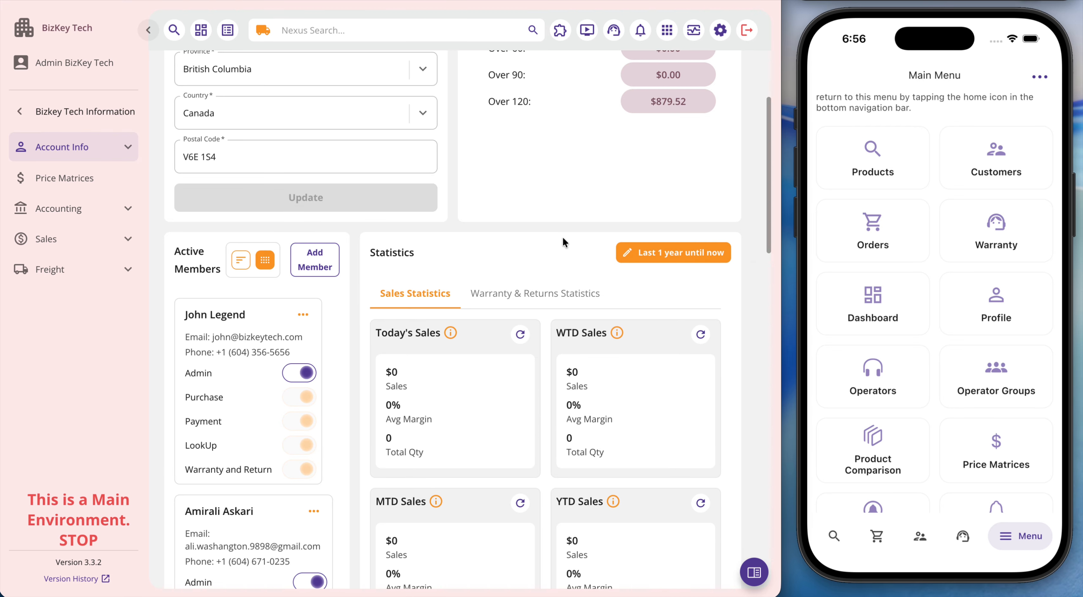
- Set the customer statistics date range to the current month without the Until Now option
click(662, 264)
click(551, 367)
click(555, 422)
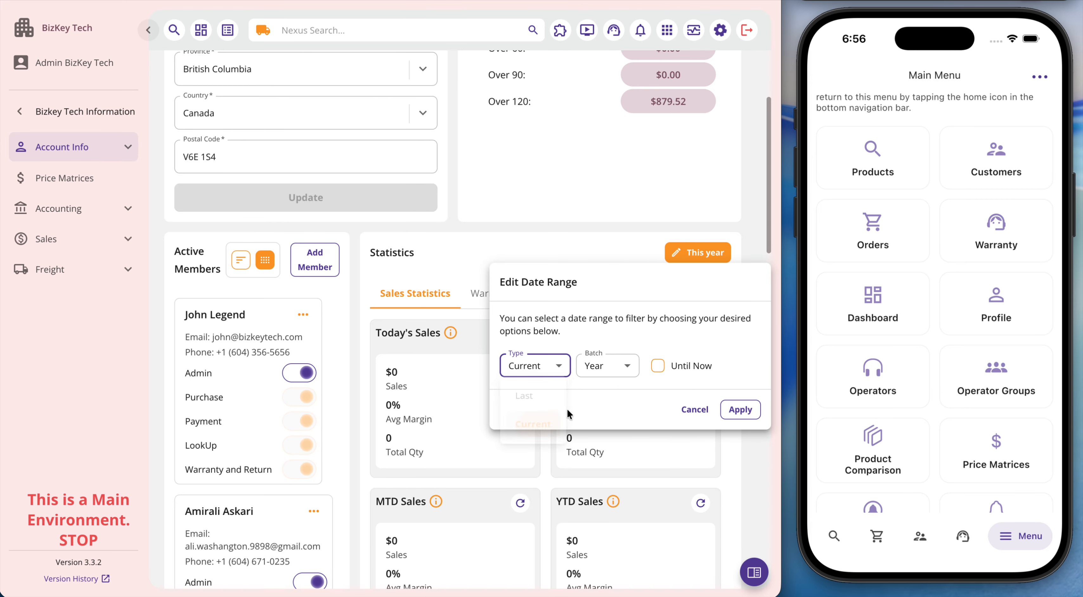
click(585, 233)
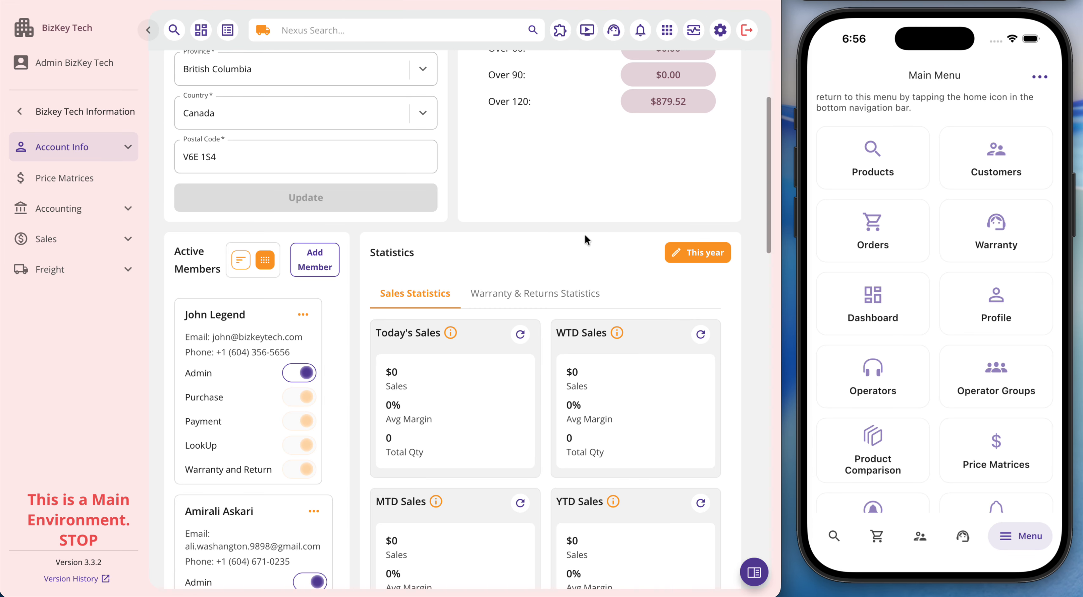
click(698, 255)
click(605, 365)
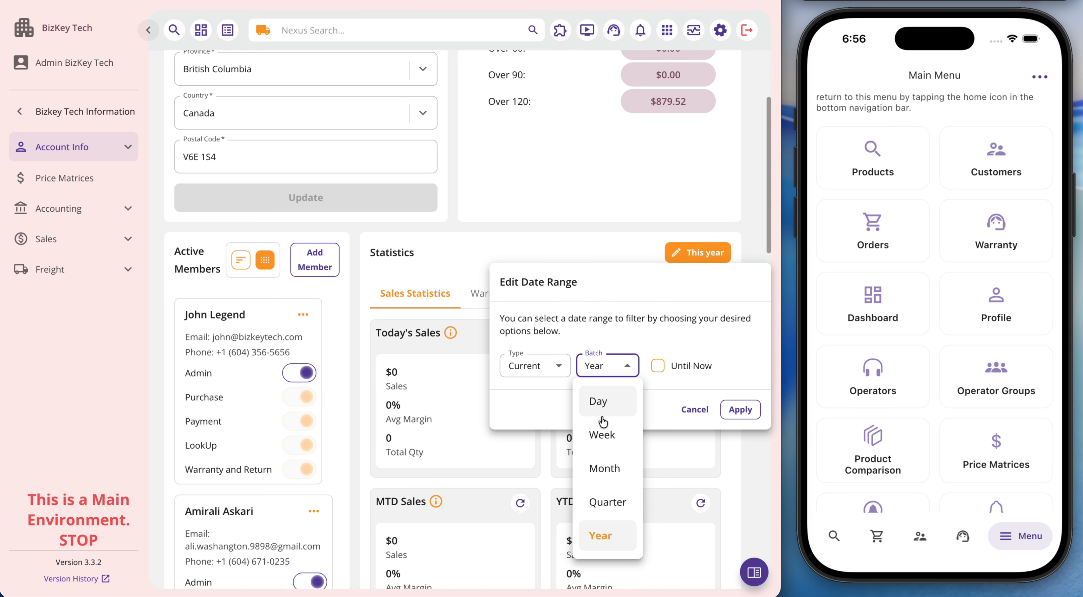
click(604, 467)
click(570, 227)
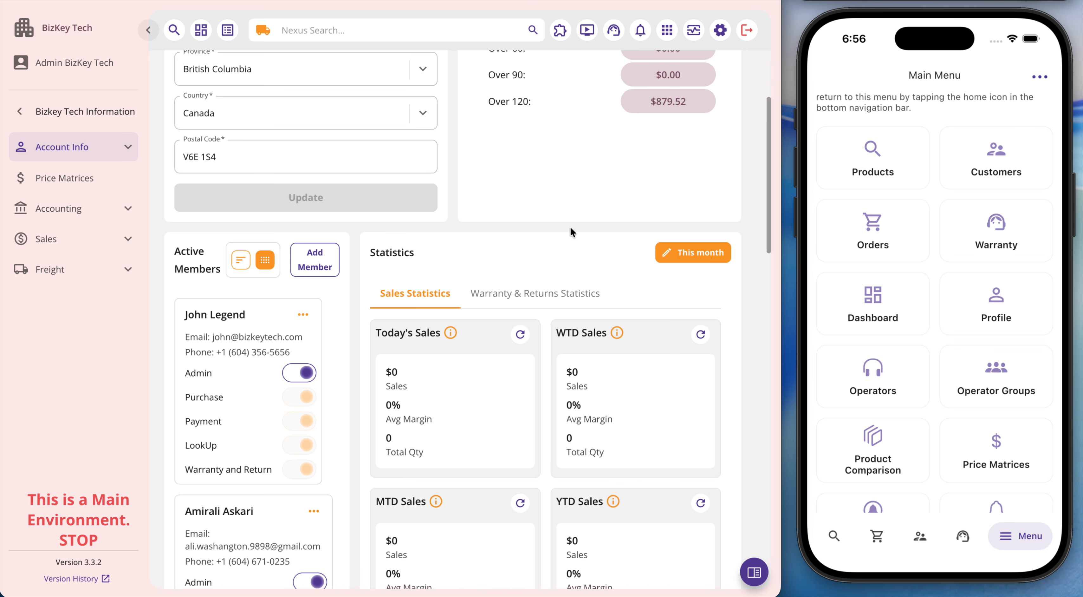
scroll(605, 248, up, 8)
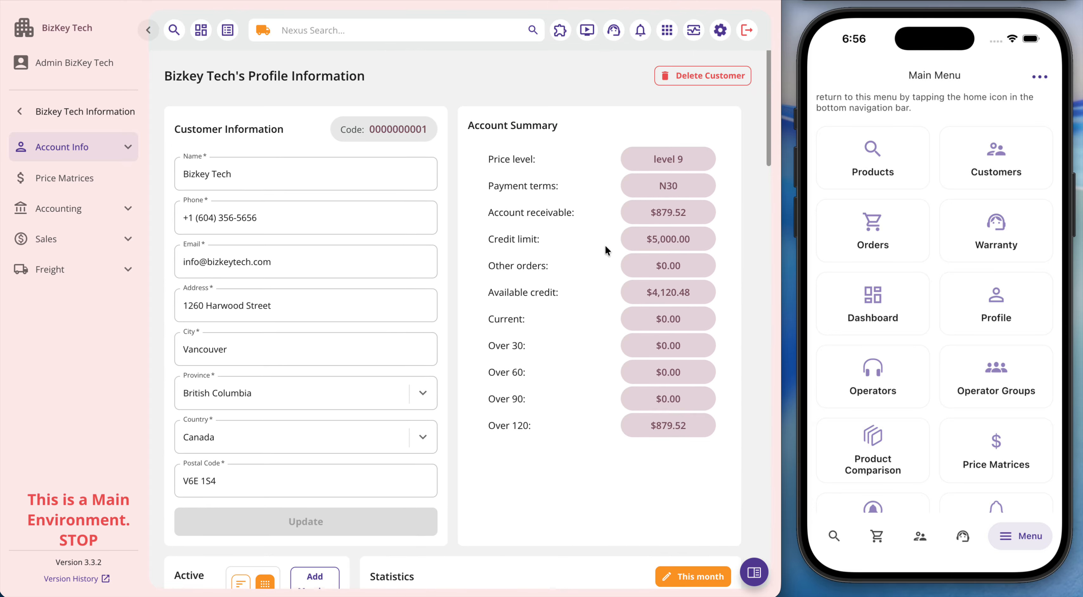
- Return to the Import Data page, open the products list and browse through the product cards
scroll(605, 251, down, 4)
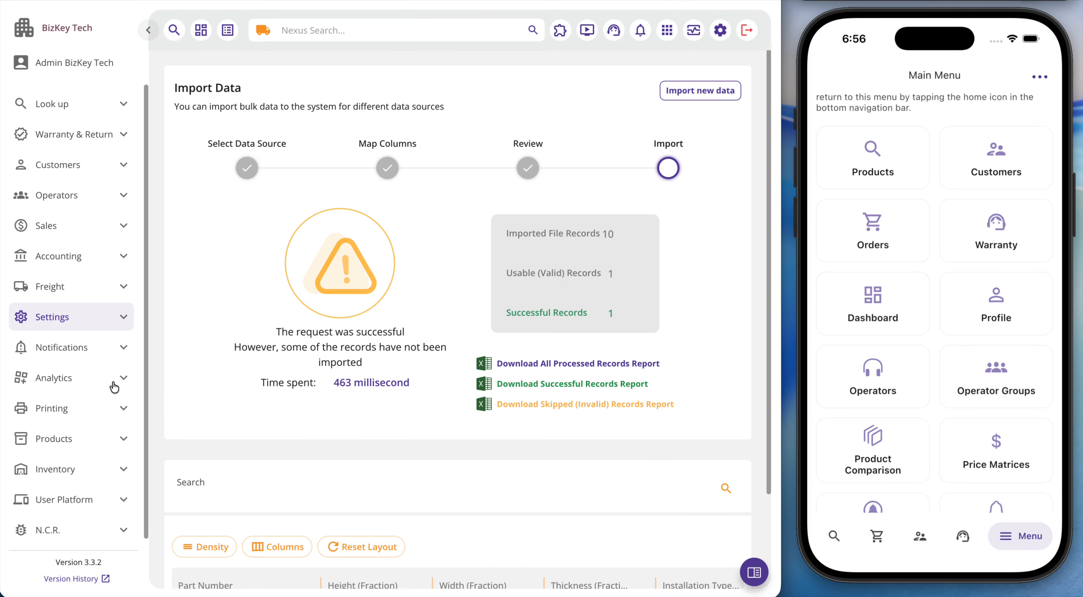
scroll(90, 416, down, 1)
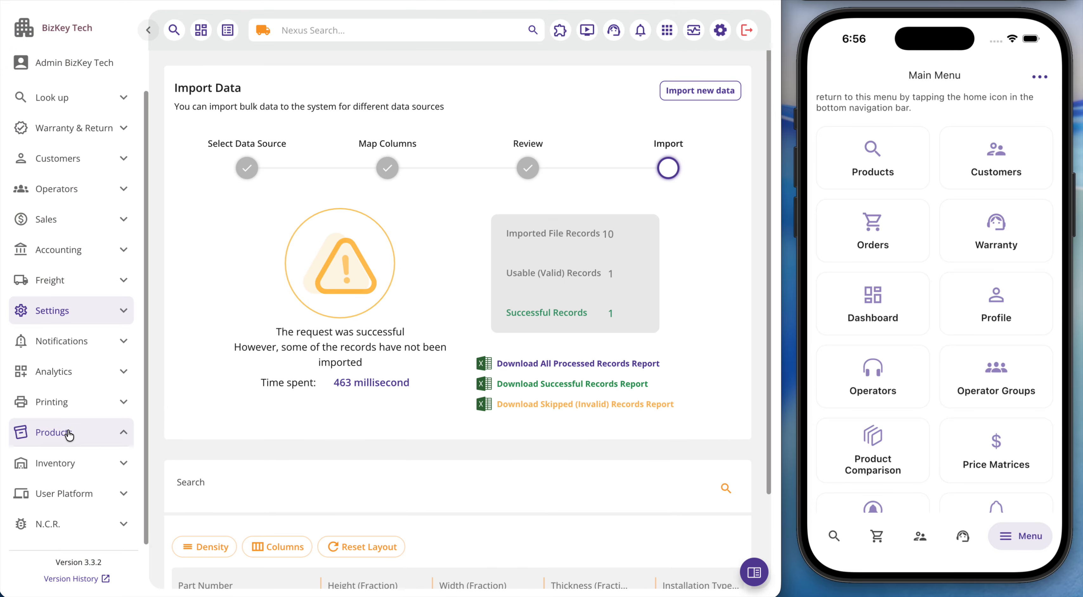
click(88, 433)
click(82, 461)
scroll(490, 428, down, 10)
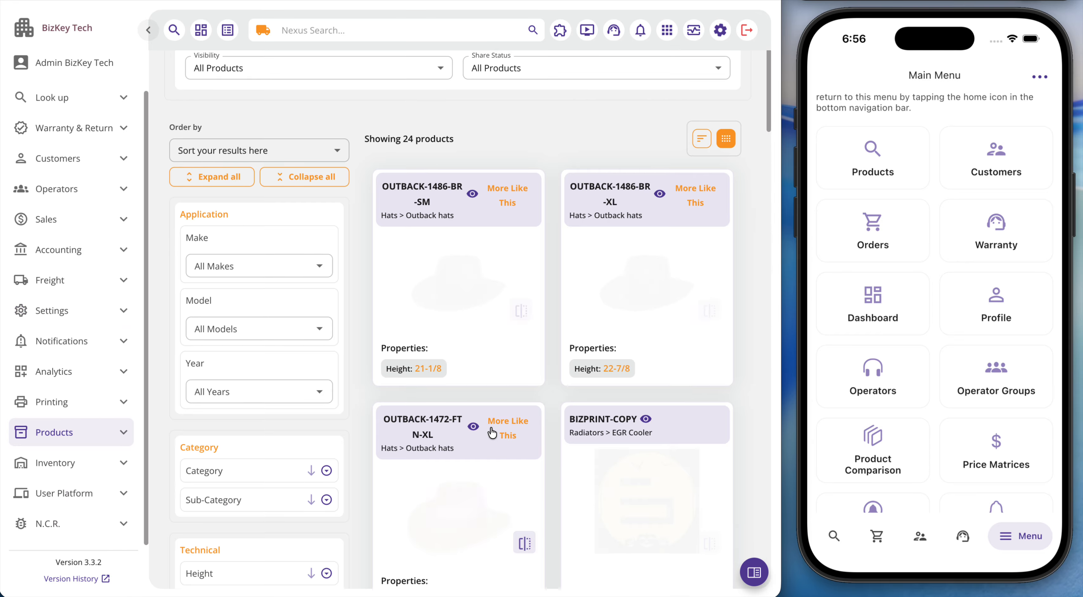
scroll(490, 426, down, 10)
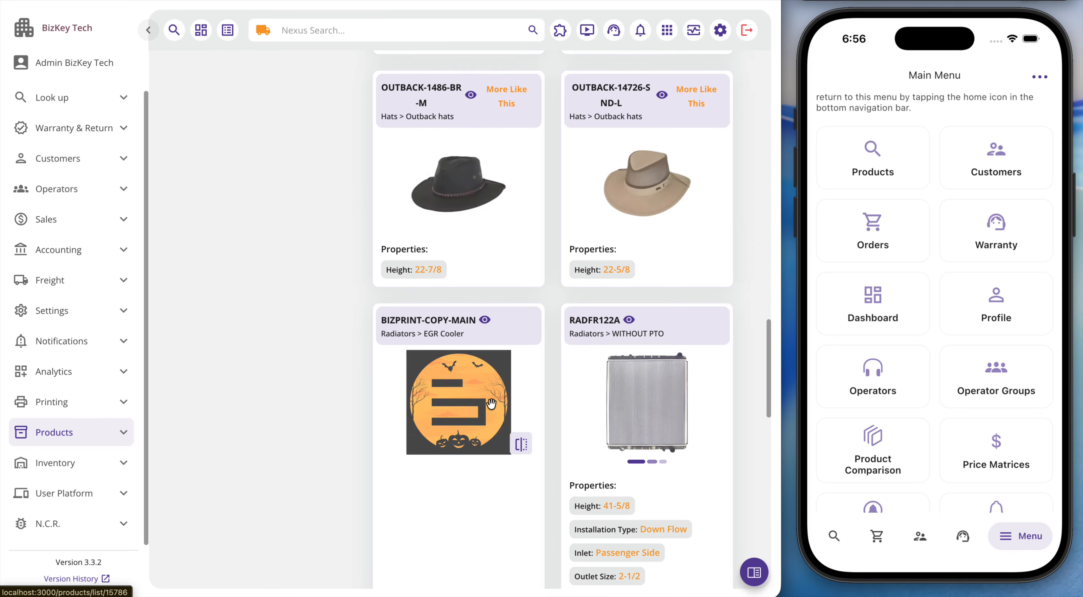
- Open the BIZPRINT product's statistics and inspect the date range options without changing them
click(491, 404)
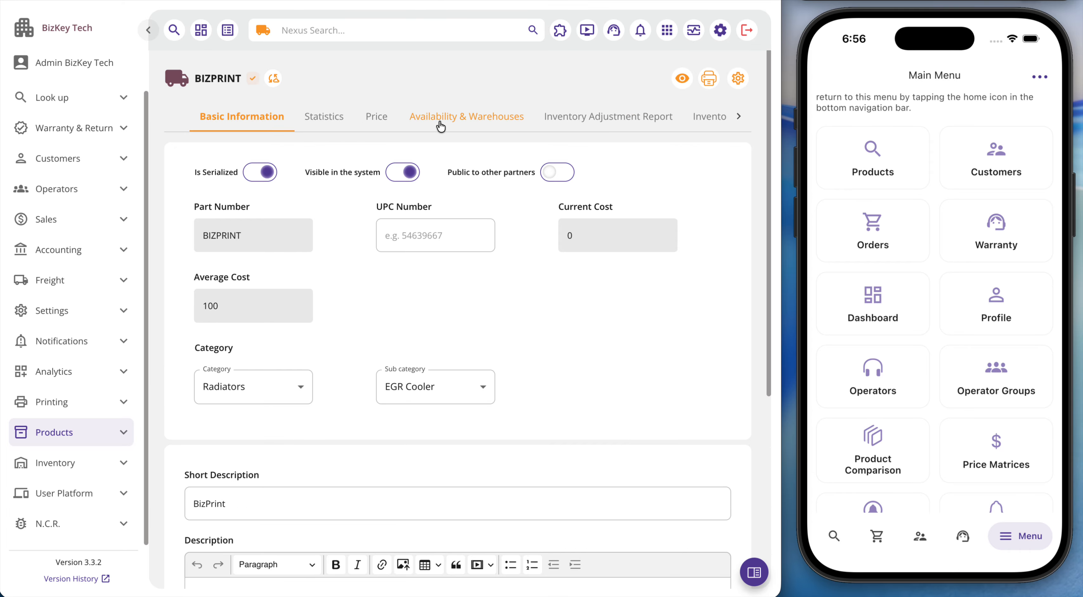
click(442, 122)
click(334, 120)
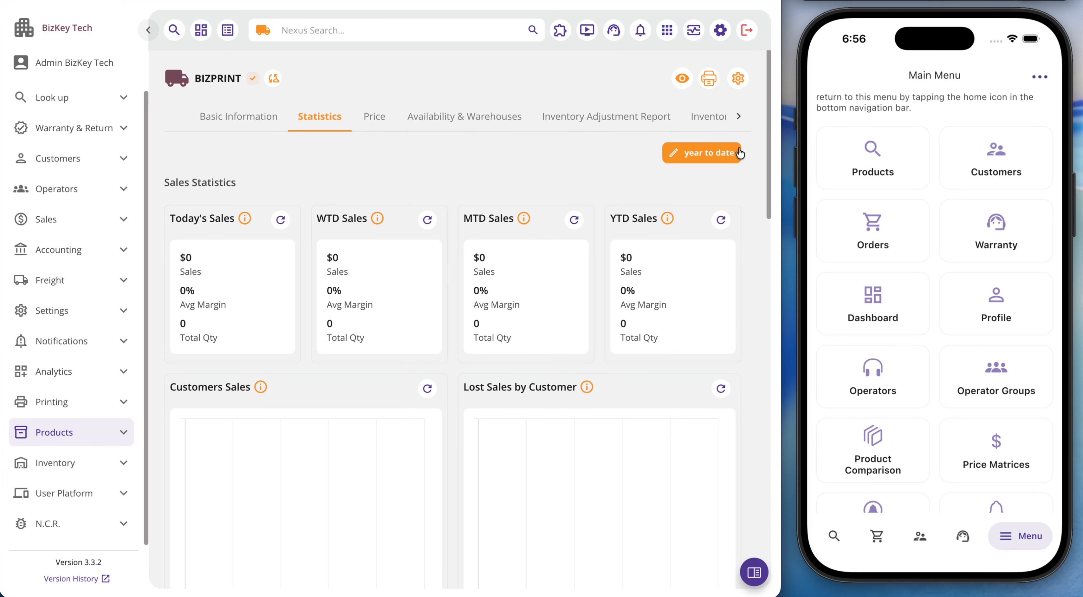
click(731, 162)
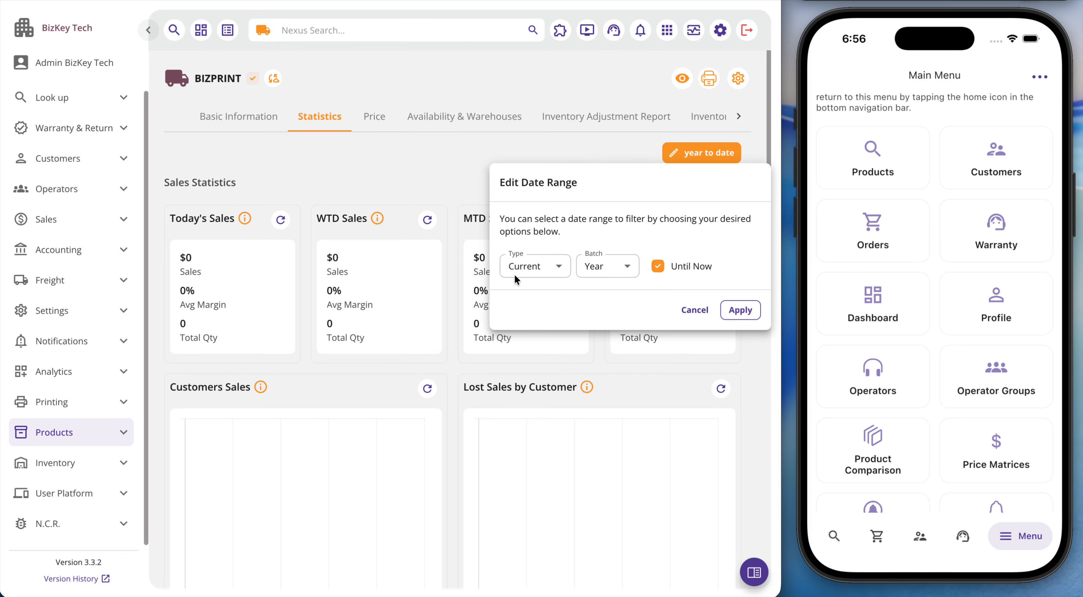
click(422, 143)
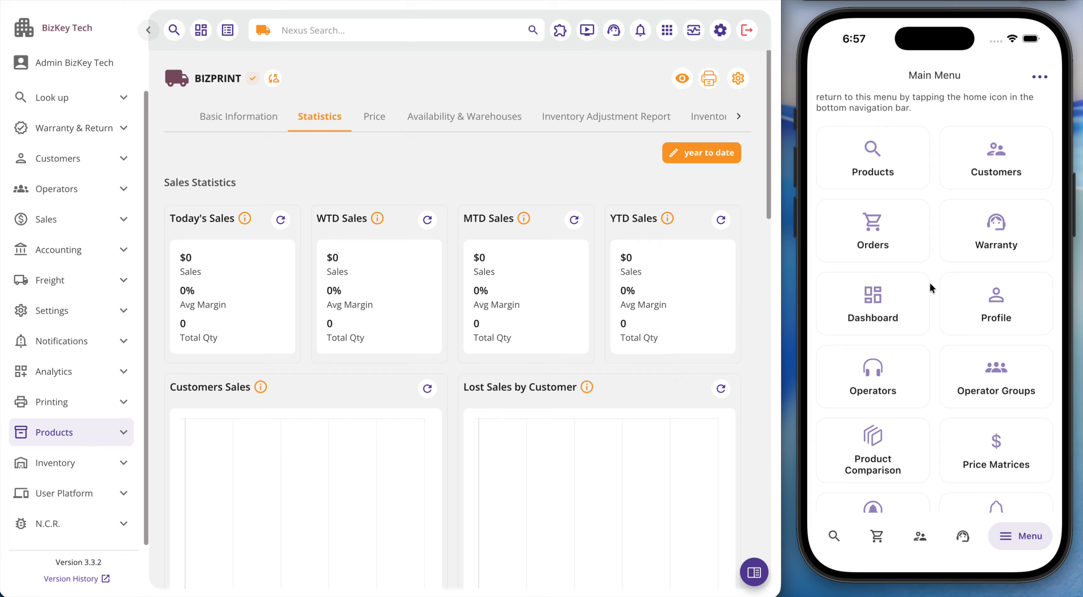
- In the mobile app, search customers for "bizkey", open Bizkey Tech and review its sales statistics
click(991, 156)
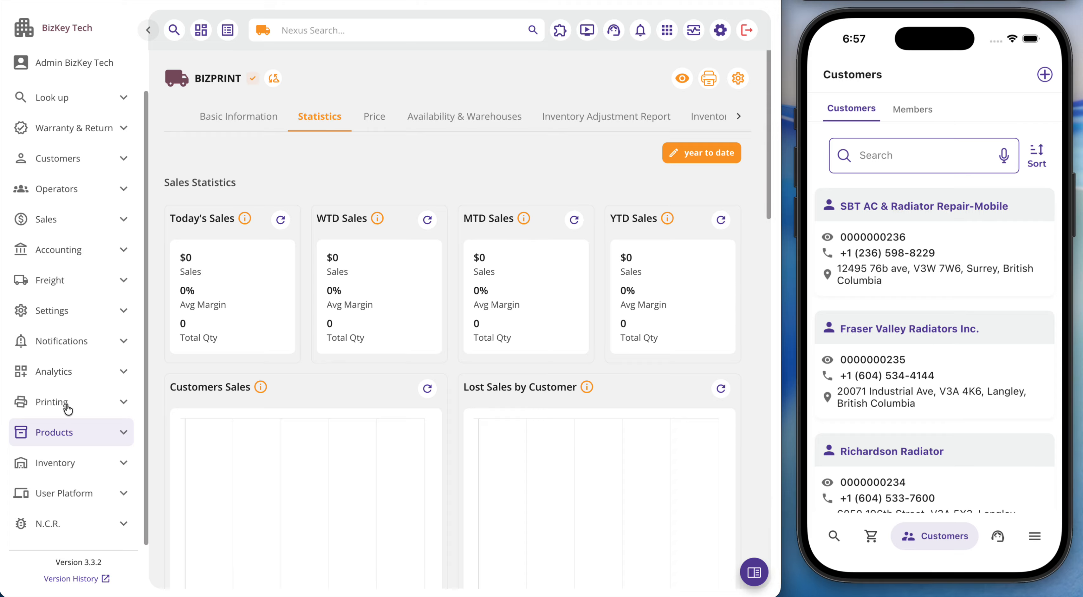
click(921, 158)
text(bizke)
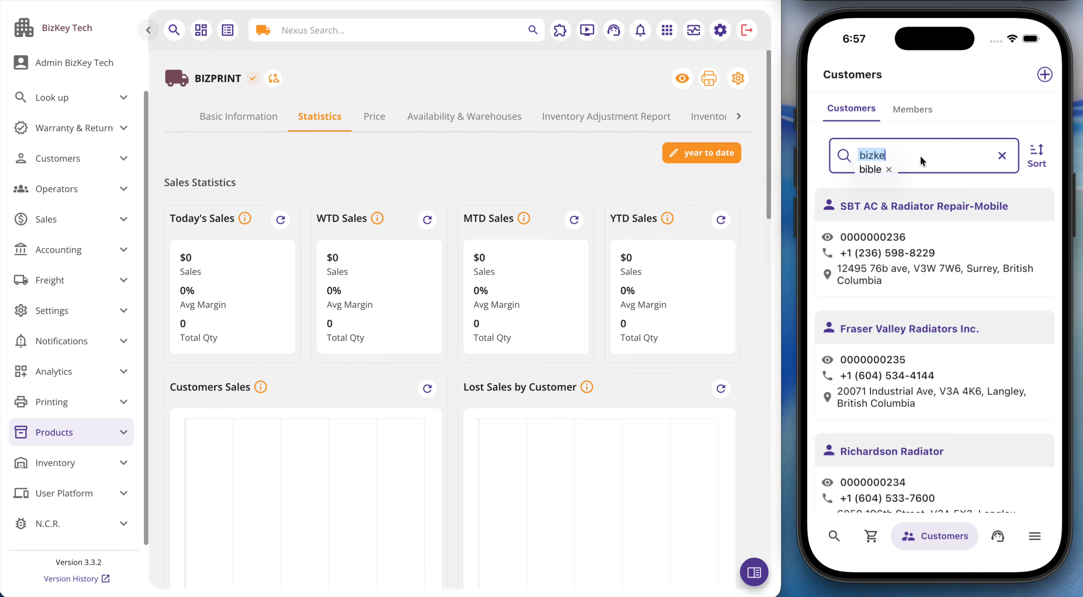
text(y)
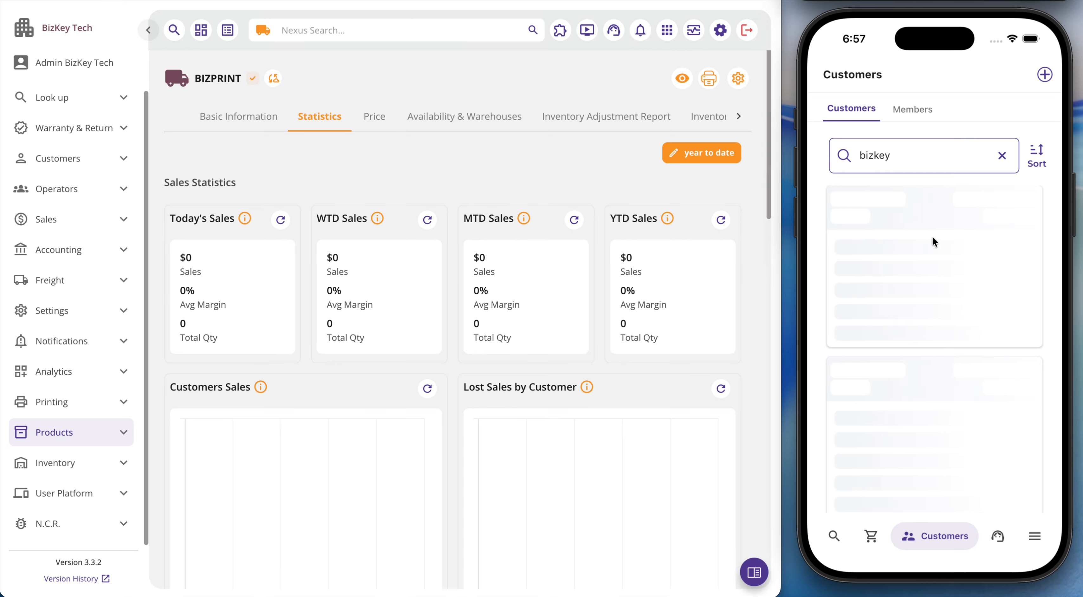
click(935, 242)
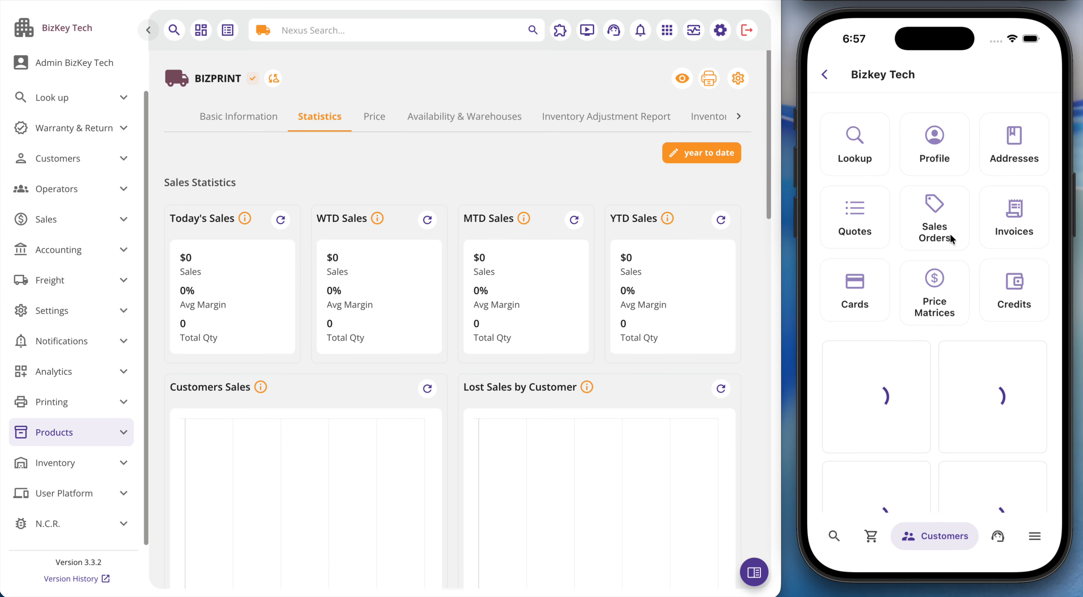
drag(925, 331, 921, 211)
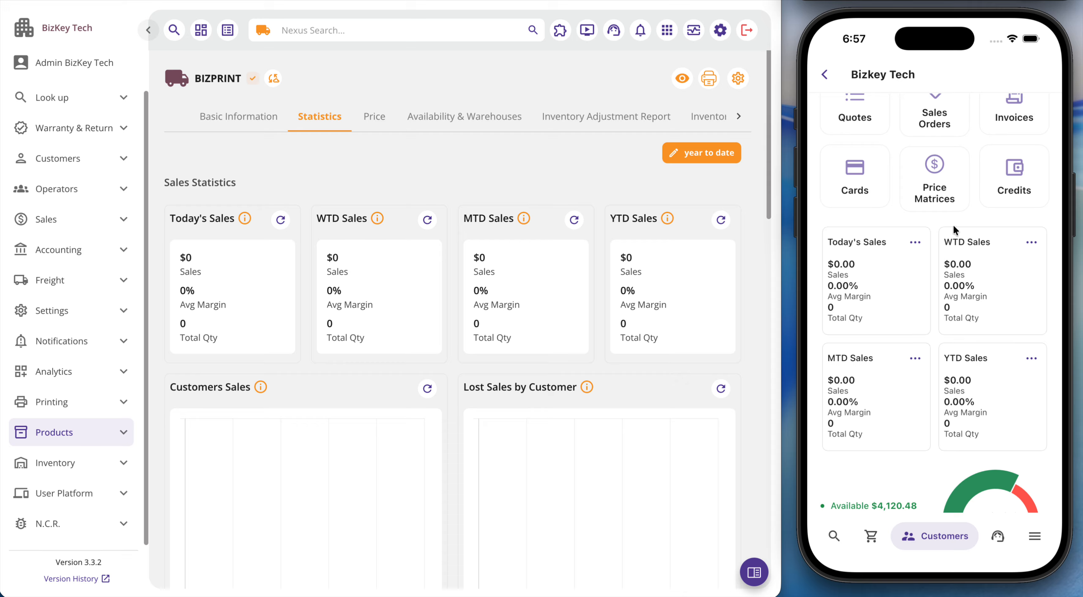
mouse_move(953, 215)
mouse_down()
mouse_move(960, 336)
mouse_move(949, 369)
mouse_move(953, 232)
mouse_up()
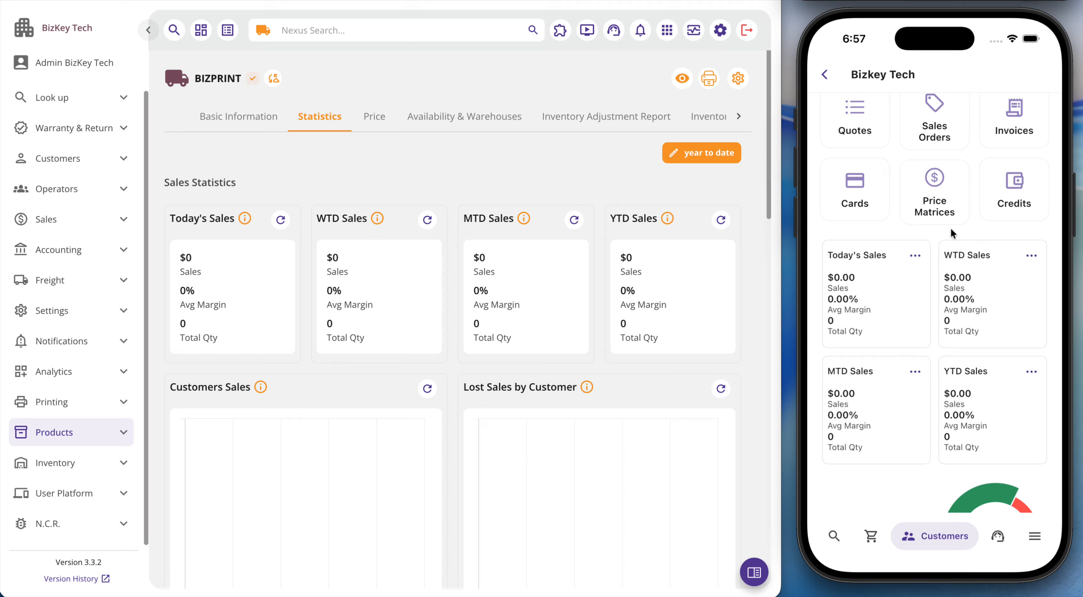
drag(953, 233, 955, 378)
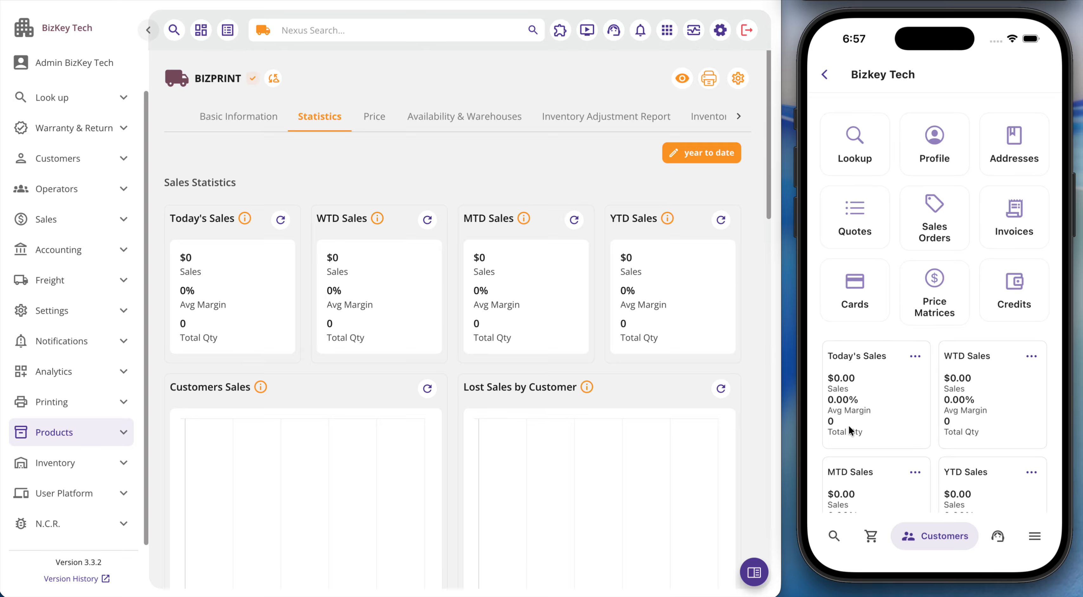
- Open the mobile app's product search and search for BIZPRINT
click(834, 538)
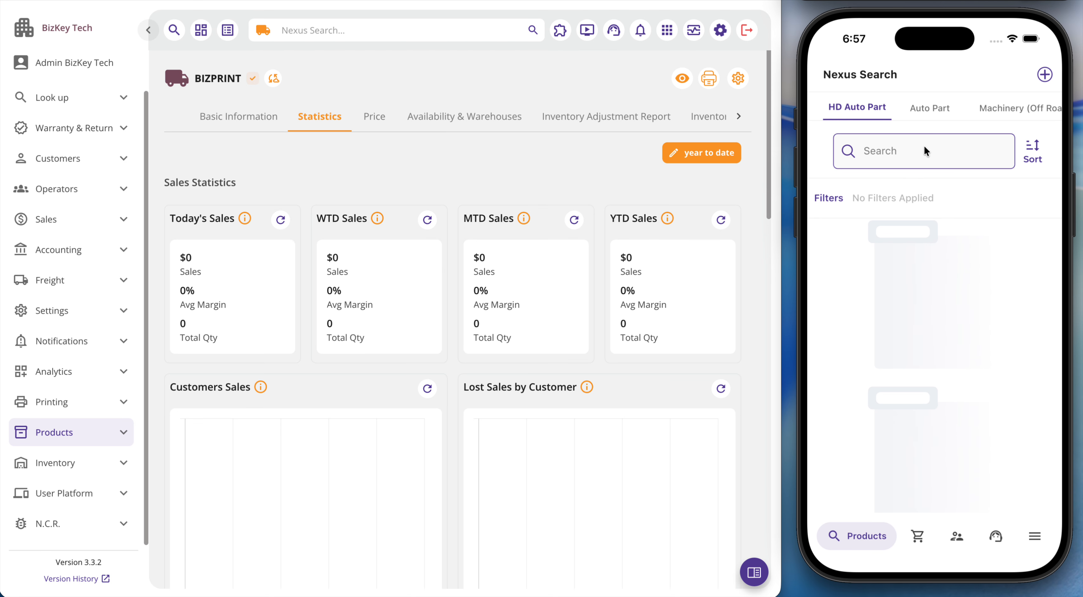
click(912, 148)
text(bizp)
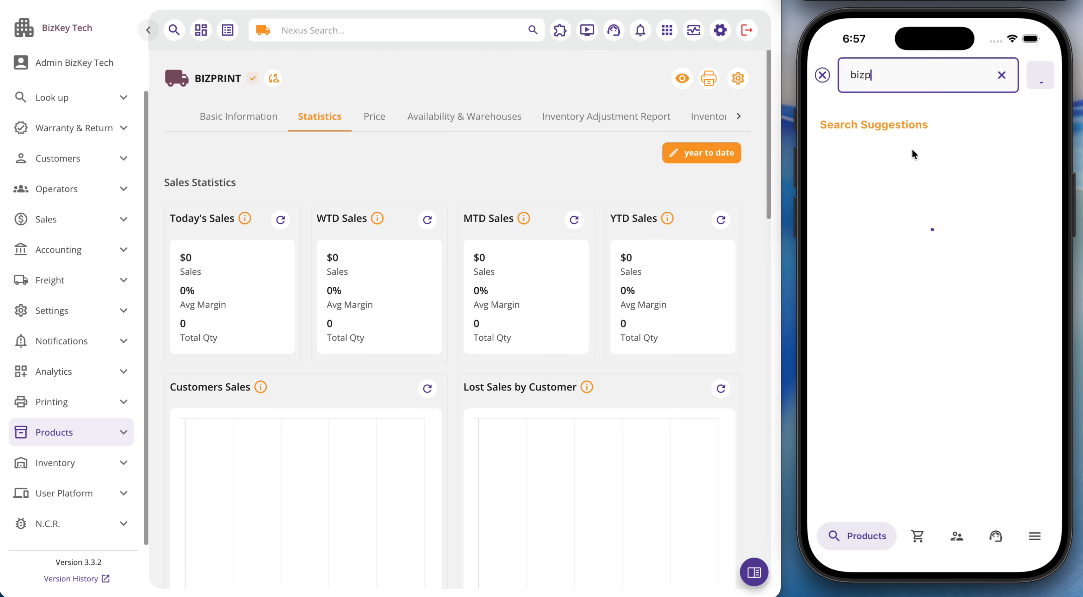
key(BackSpace)
key(BackSpace)
key(BackSpace)
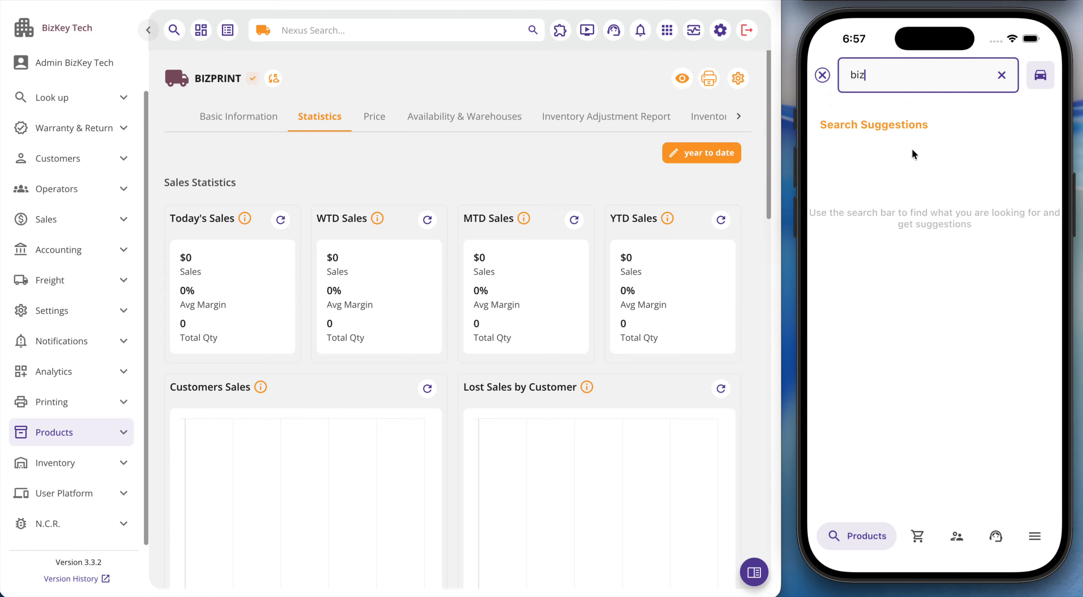
key(BackSpace)
text(BIZPRINT)
key(Return)
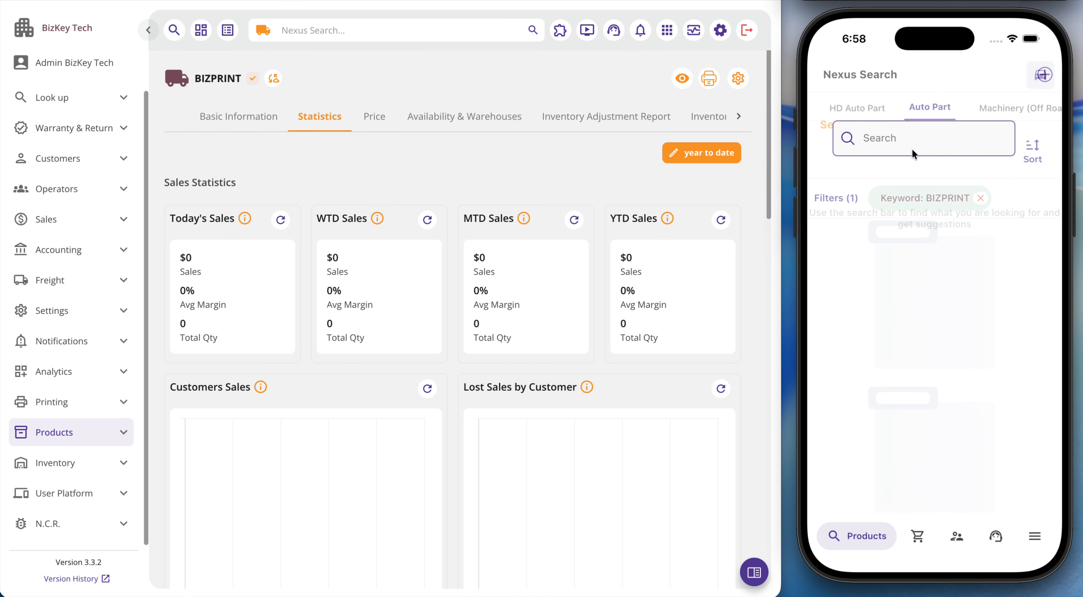
text(BIZPRINT)
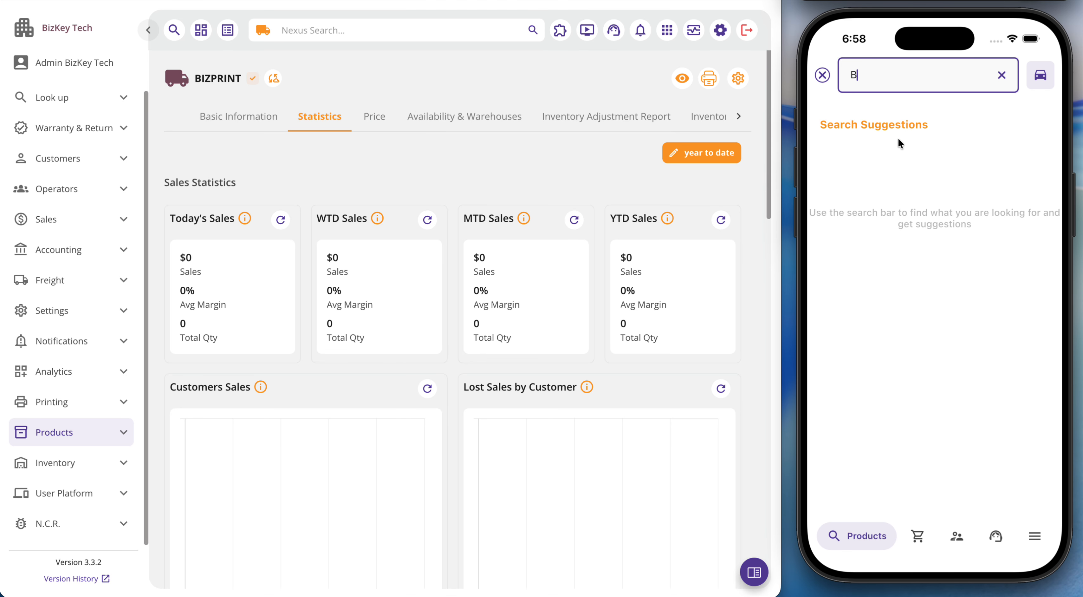
key(Return)
- Remove the BIZPRINT keyword filter and browse the unfiltered Auto Part results
click(980, 197)
drag(976, 201, 948, 86)
drag(946, 191, 940, 444)
drag(935, 225, 934, 362)
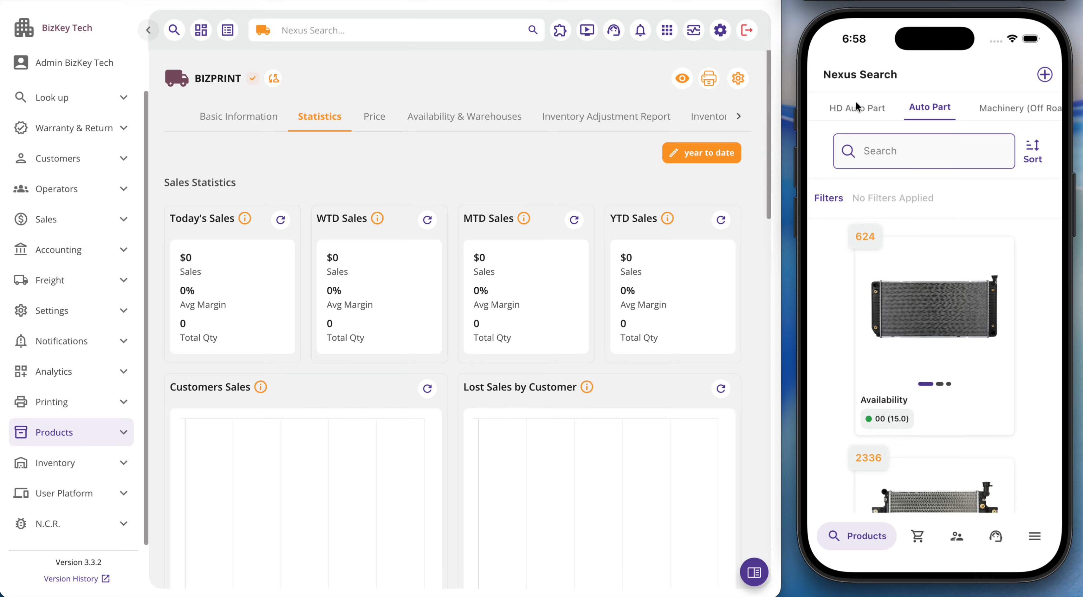
- Search the HD Auto Part category for "bizprint" and open the BIZPRINT product
click(858, 111)
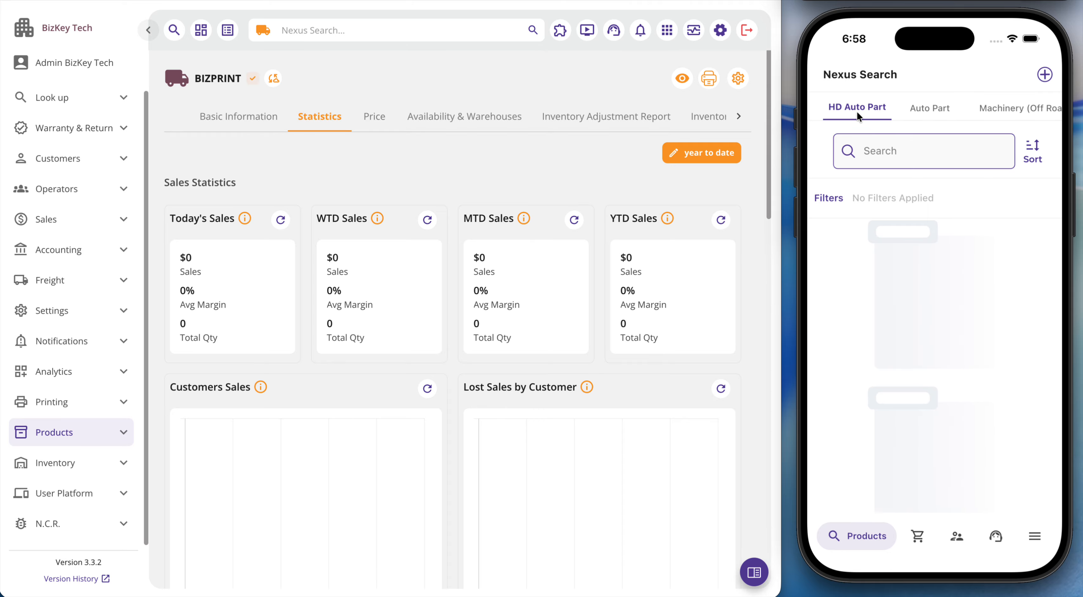
click(889, 145)
text(bizprint)
key(Return)
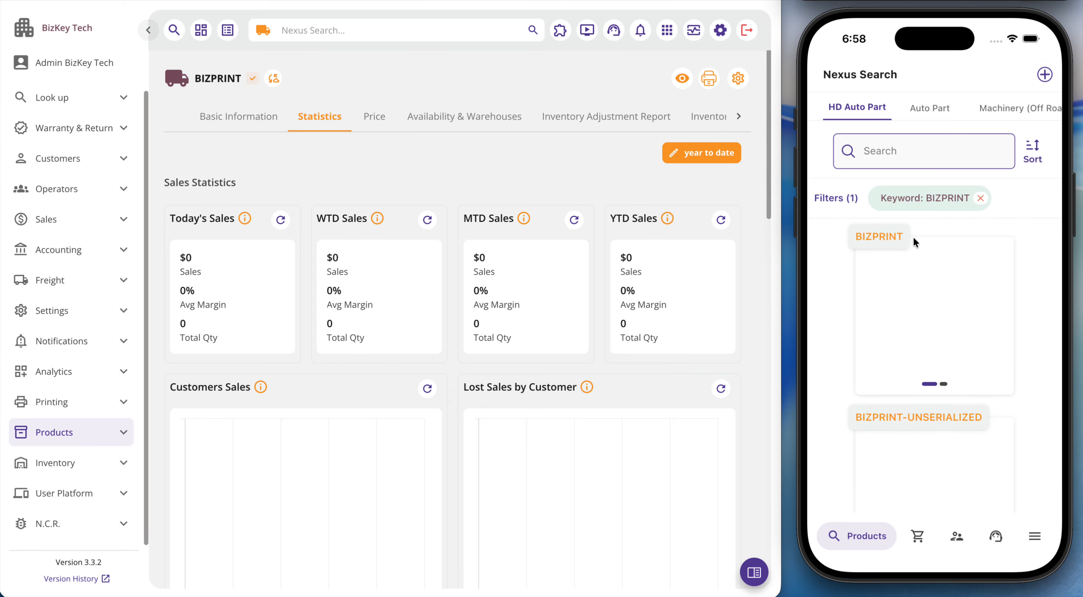
click(928, 291)
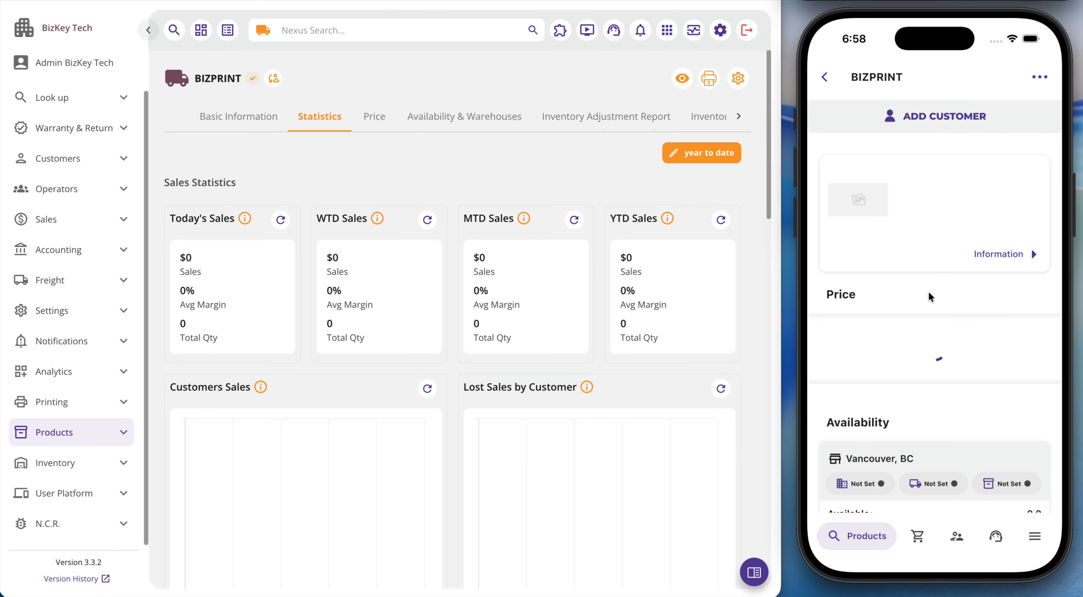
- Find Bizkey Tech in the customer list and assign it as the customer for the BIZPRINT product
click(953, 119)
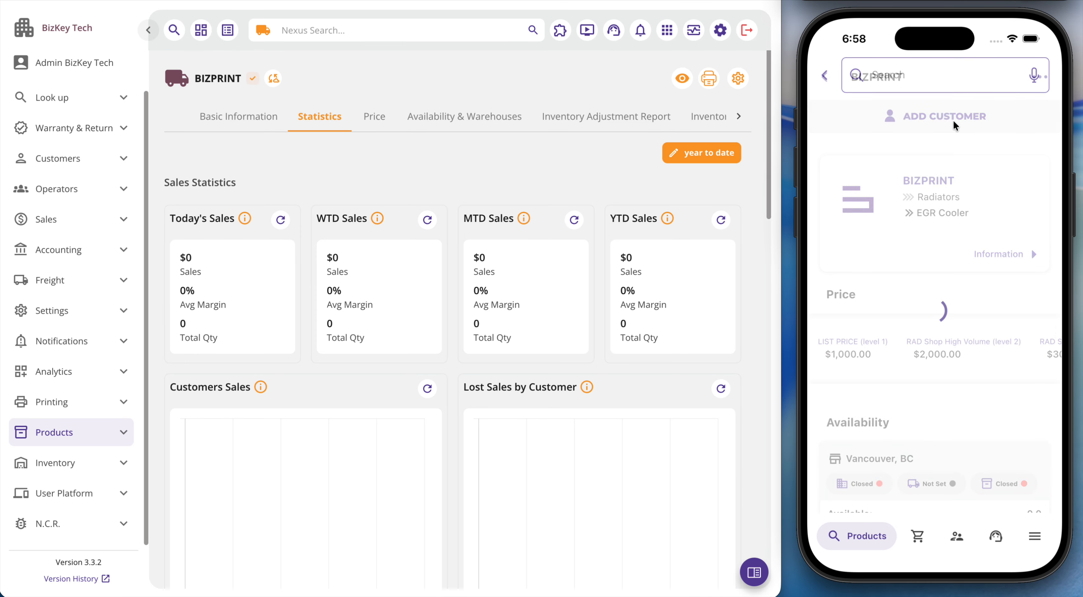
click(905, 88)
text(biz)
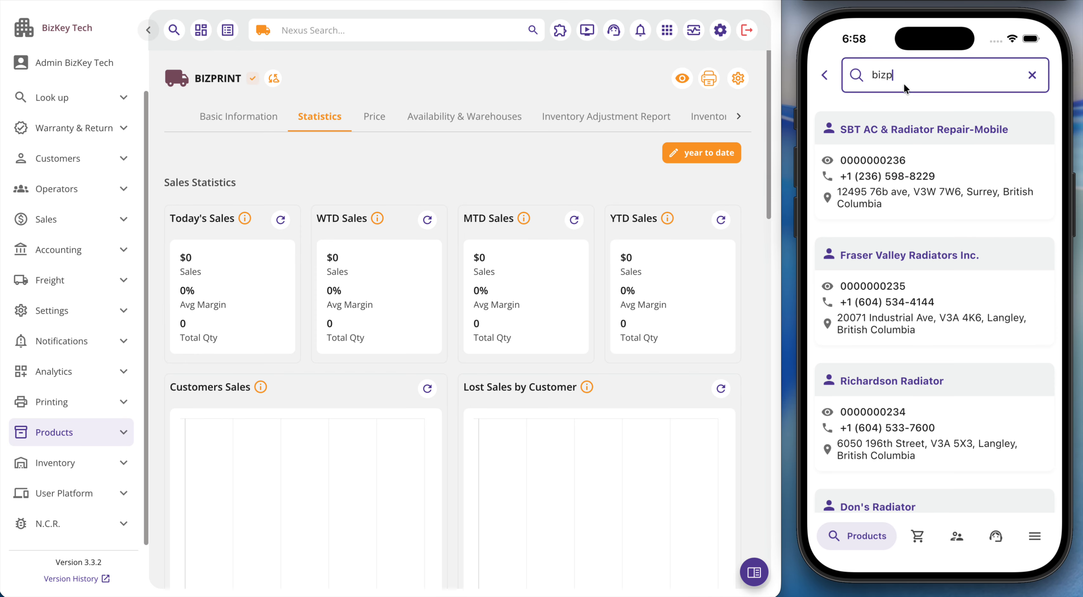
click(893, 207)
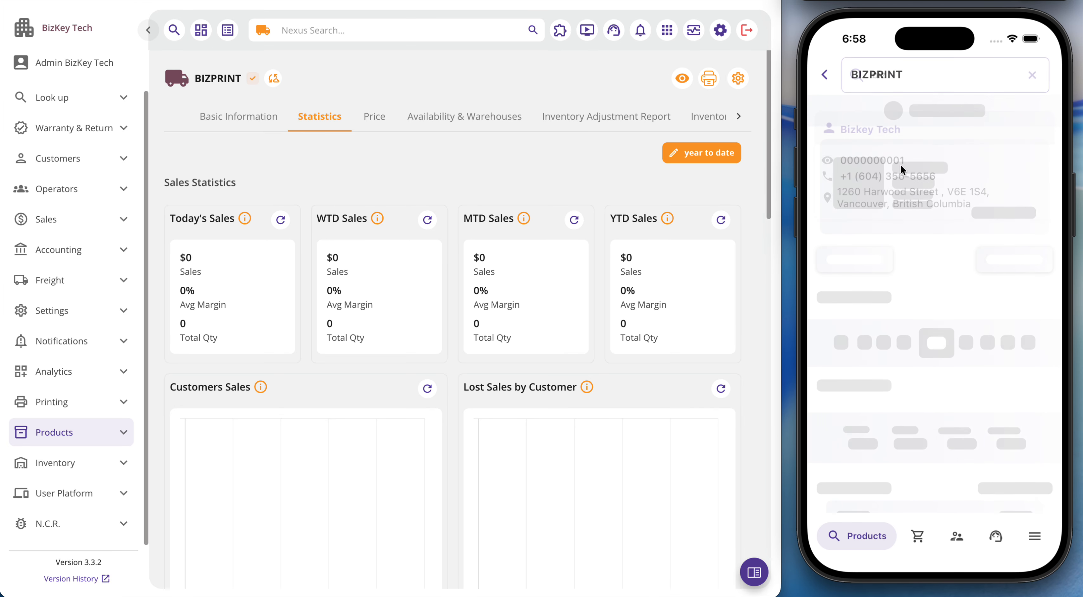
- Set the BIZPRINT quantity to 8 and choose the Body Shop Insurance (level 9) price of $490.00
drag(933, 347, 935, 213)
drag(918, 298, 927, 407)
drag(997, 412, 969, 322)
drag(929, 358, 827, 373)
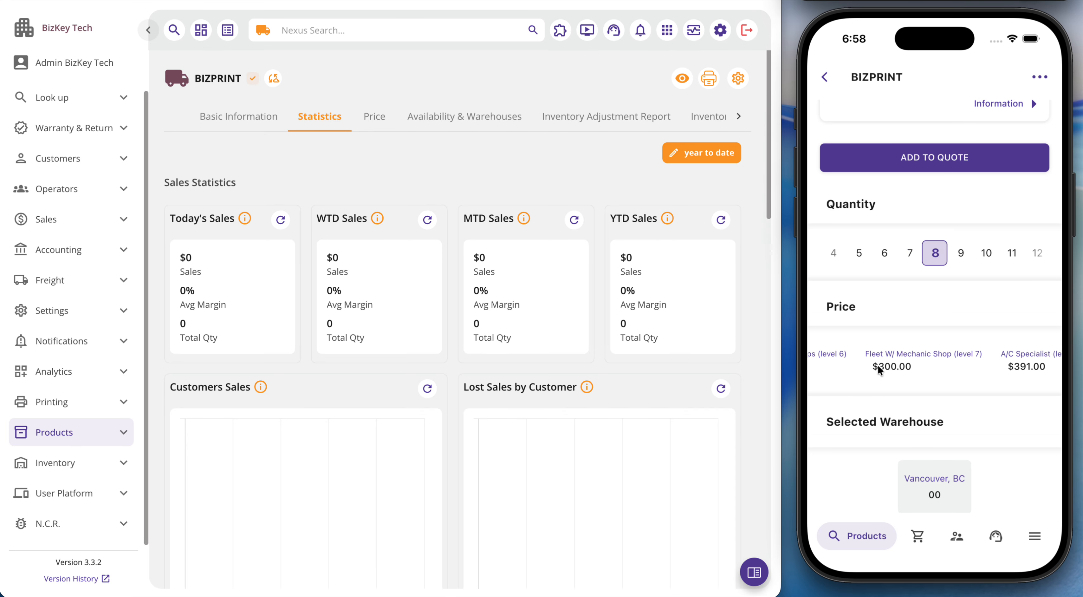
click(911, 365)
drag(942, 437, 919, 417)
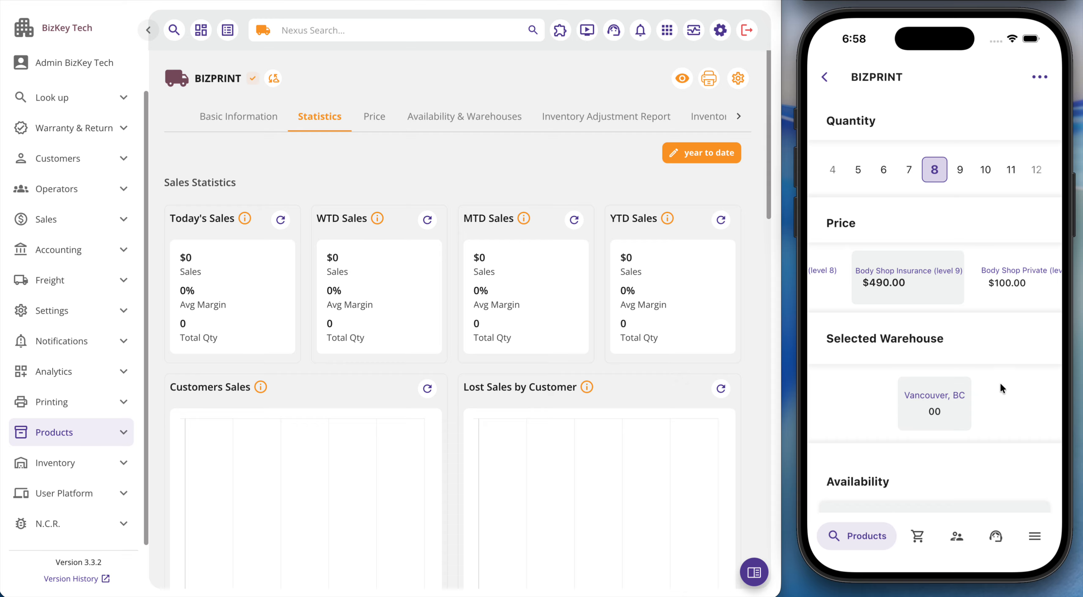
- Add BIZPRINT to a new quote and check the quote item's warehouse options without changing the warehouse
drag(1000, 383, 1000, 390)
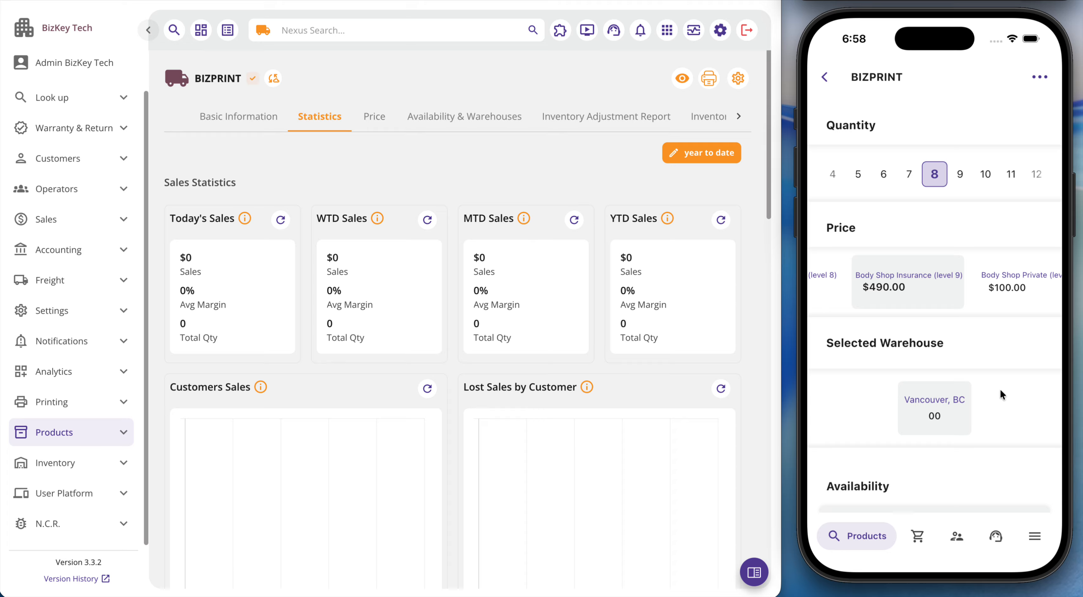
drag(998, 371, 965, 427)
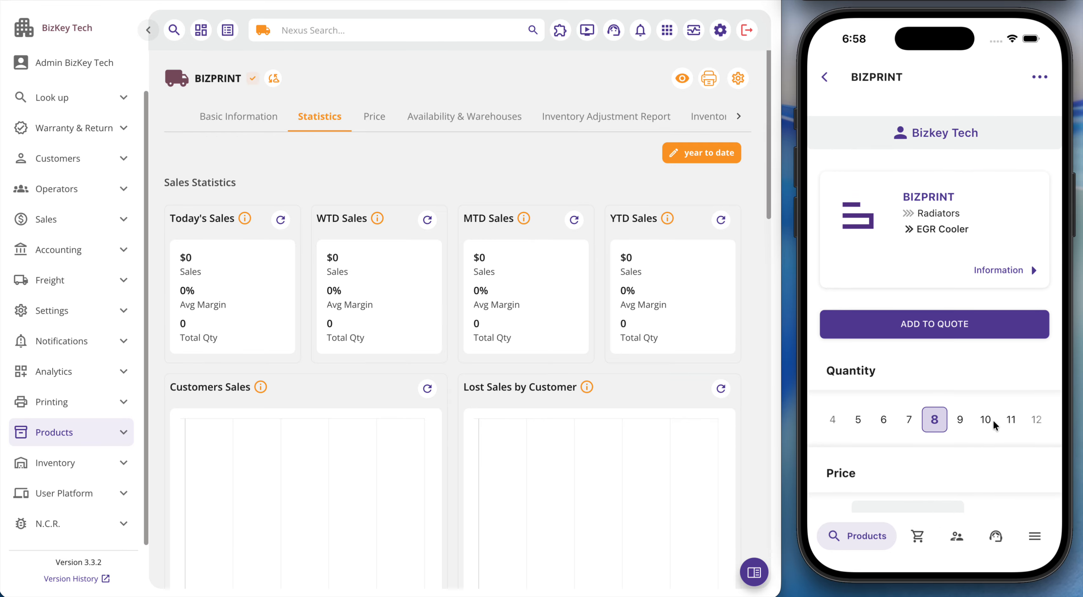
click(964, 306)
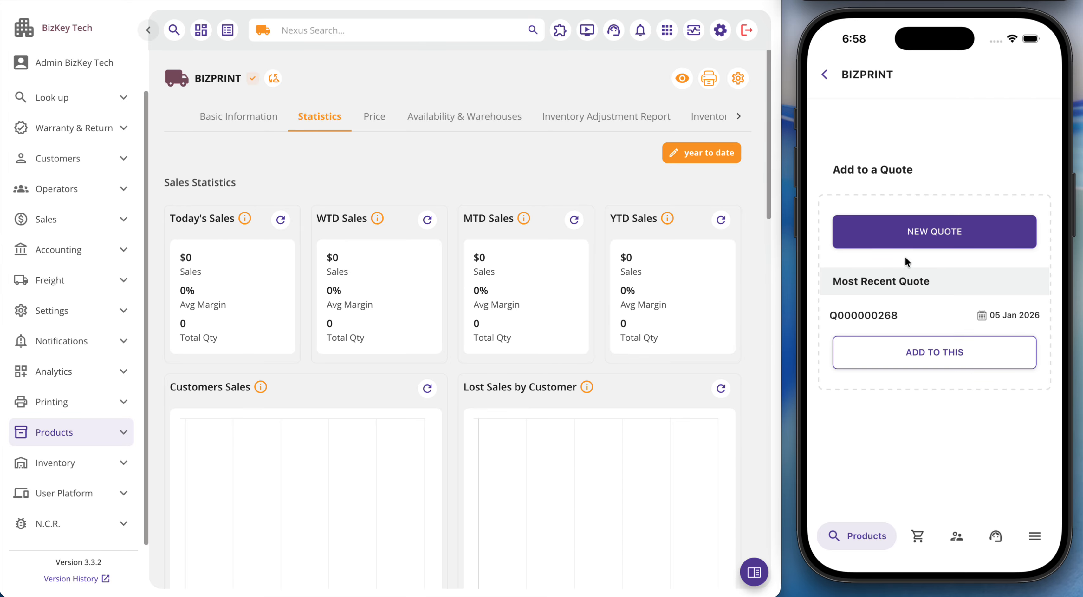
click(919, 235)
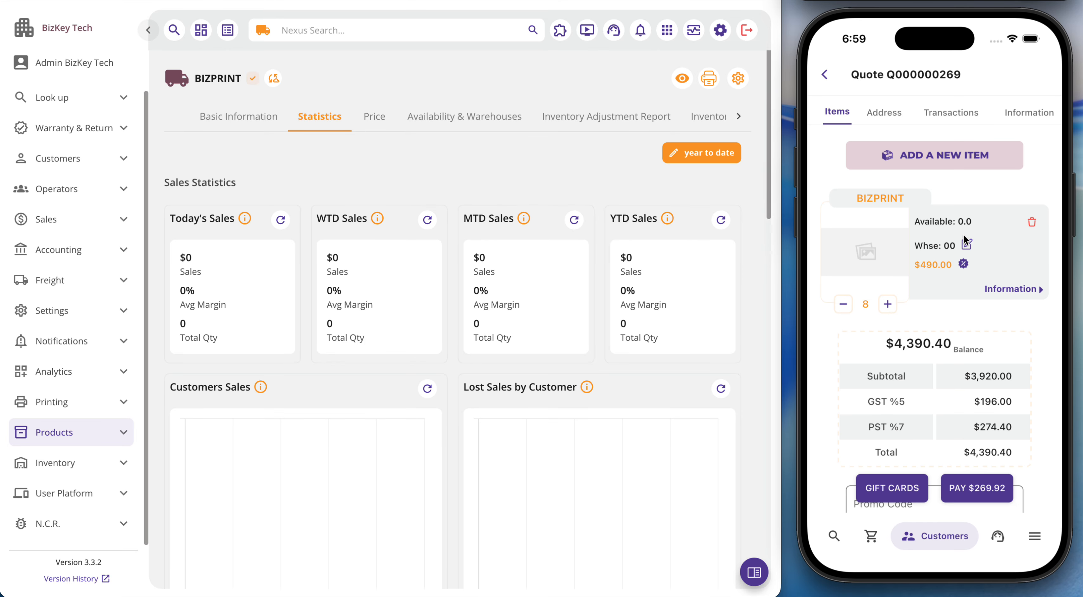
click(966, 247)
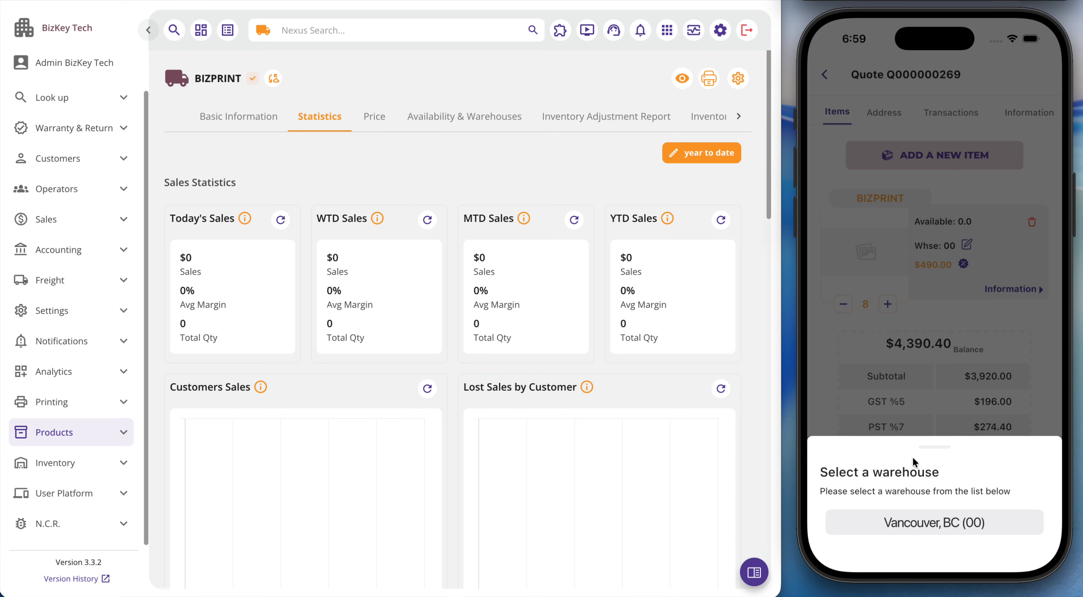
click(987, 191)
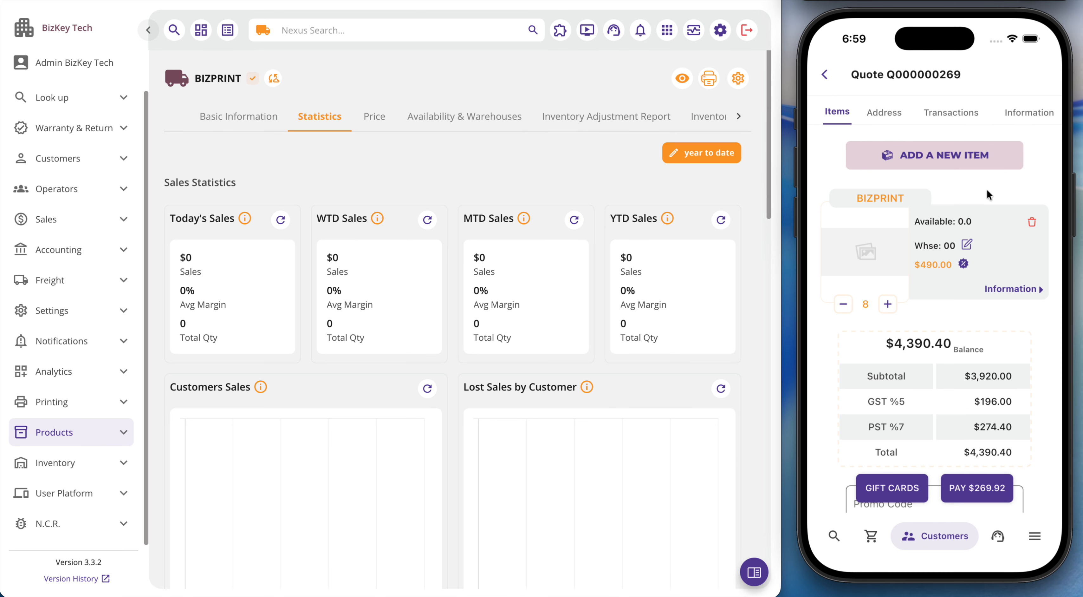
- Search for "bizprint" as a new item for the quote and select the BIZPRINT part
click(952, 156)
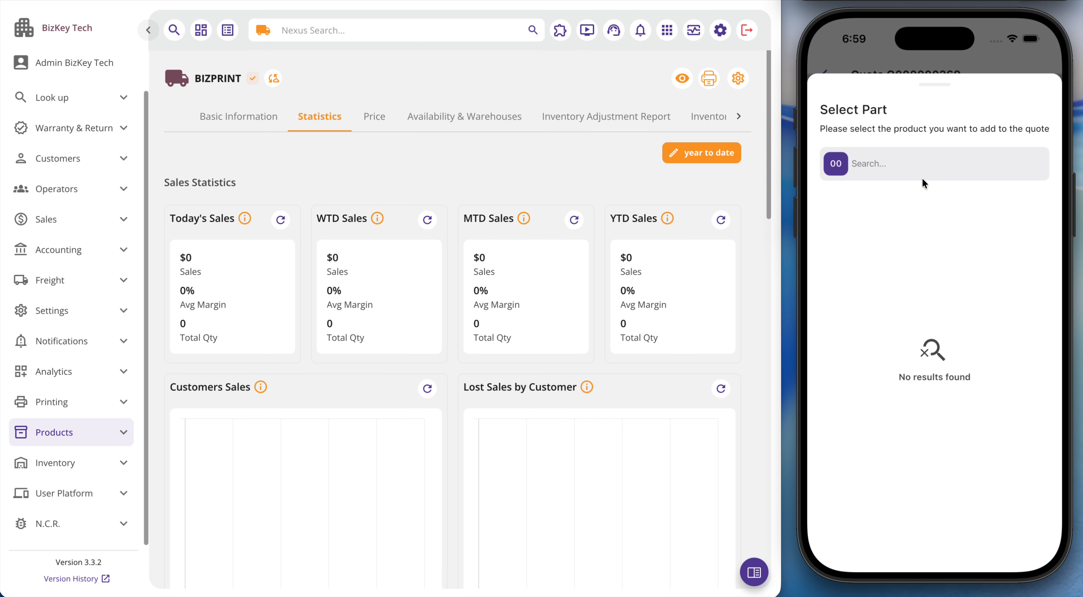
click(837, 168)
click(846, 161)
text(bizpri)
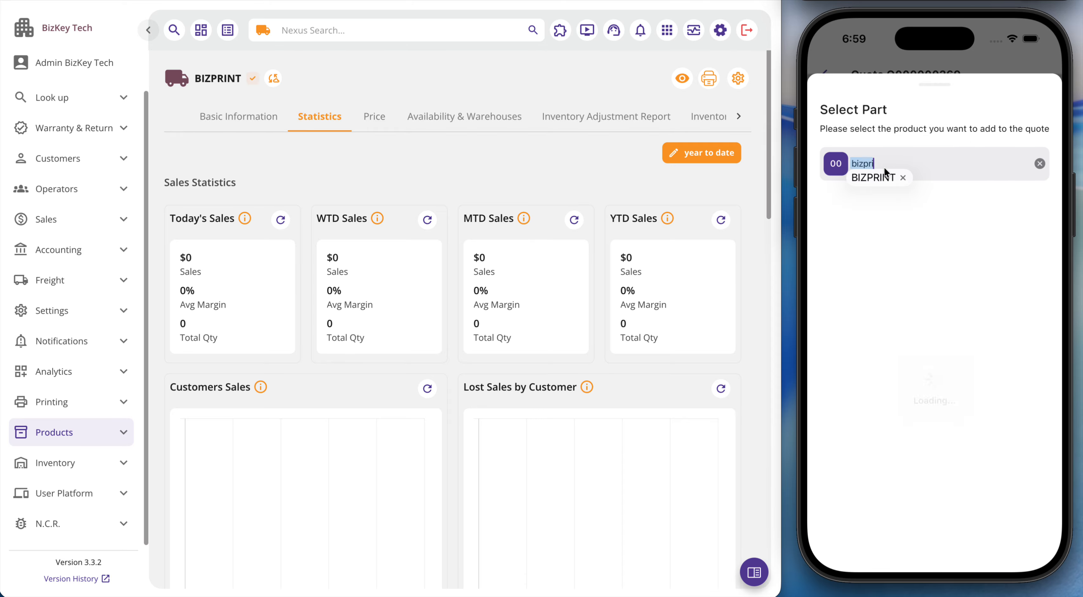
text(nt)
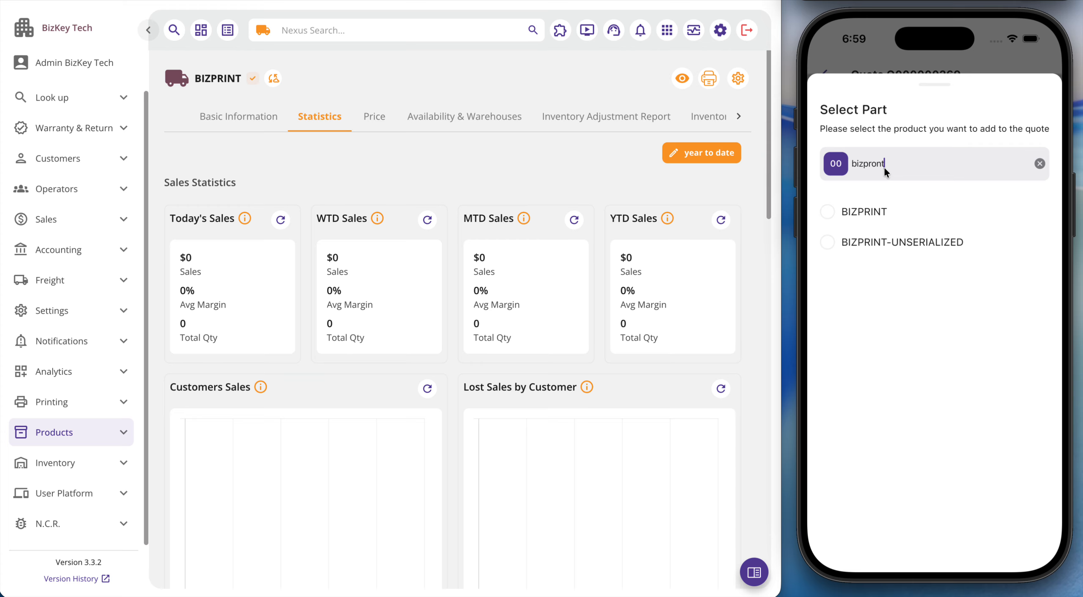
click(889, 210)
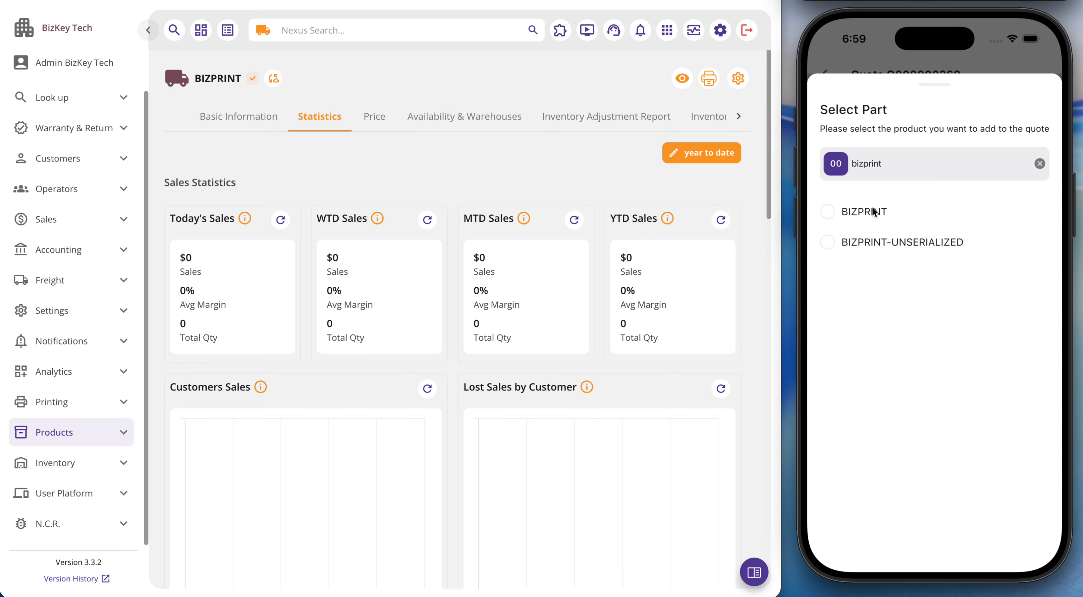